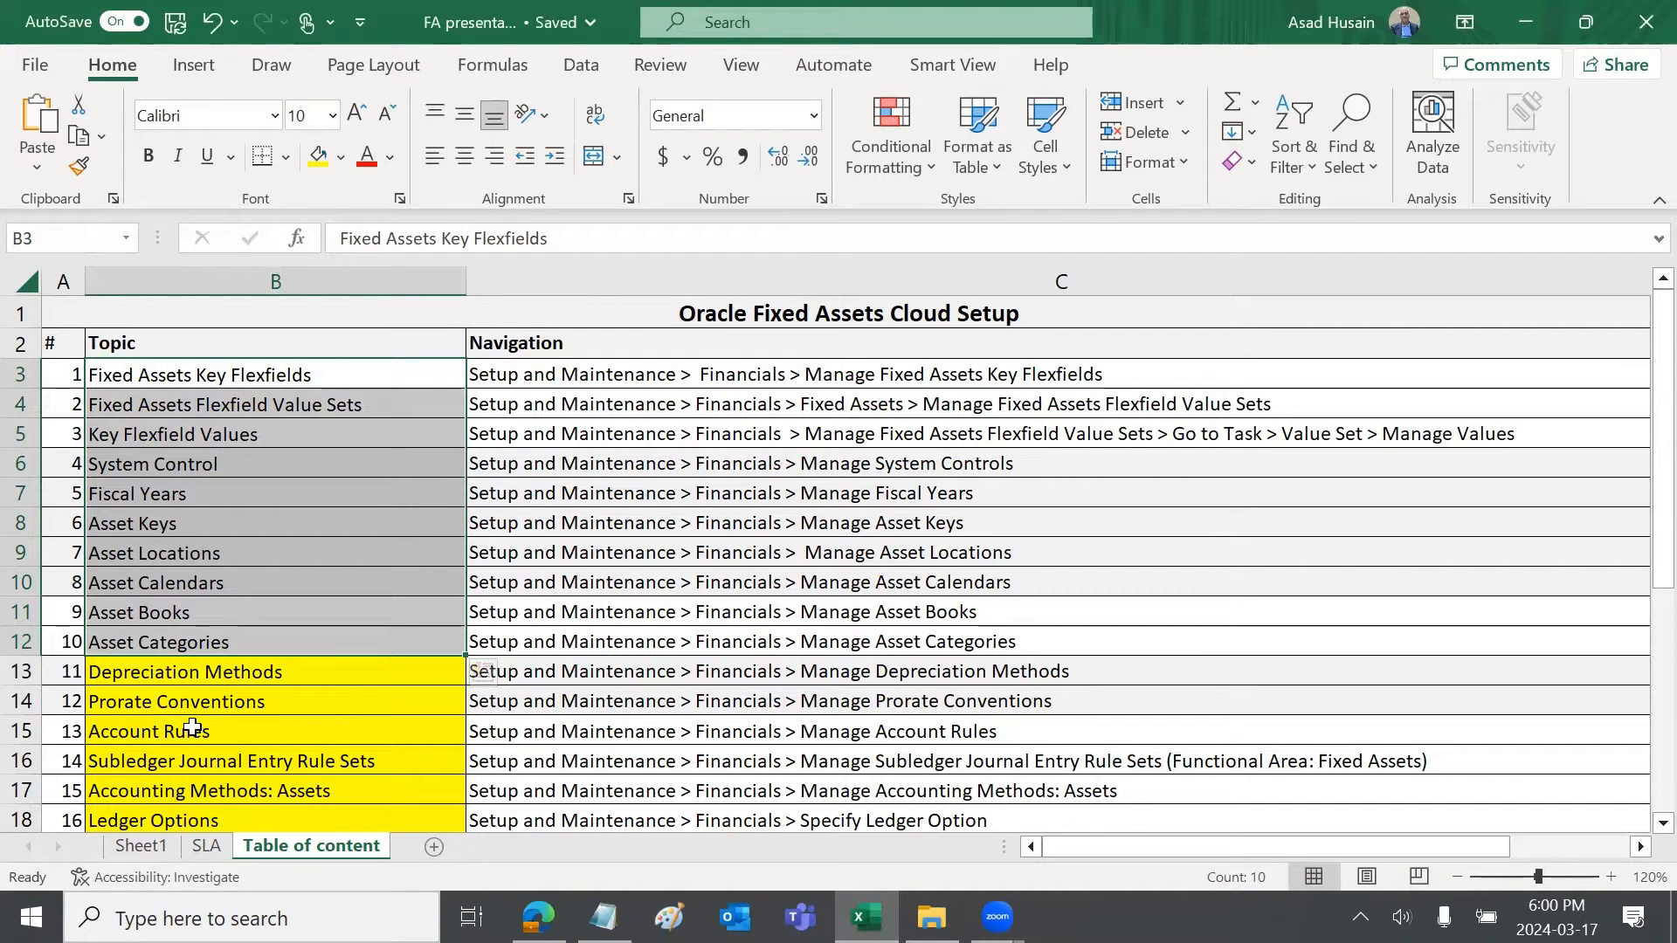
Step: Review the highlighted Fixed Assets setup topics in the table of contents, including the Depreciation Methods and Prorate Conventions rows
{"action": "left_click_drag", "start_coordinate": [192, 727], "coordinate": [183, 821]}
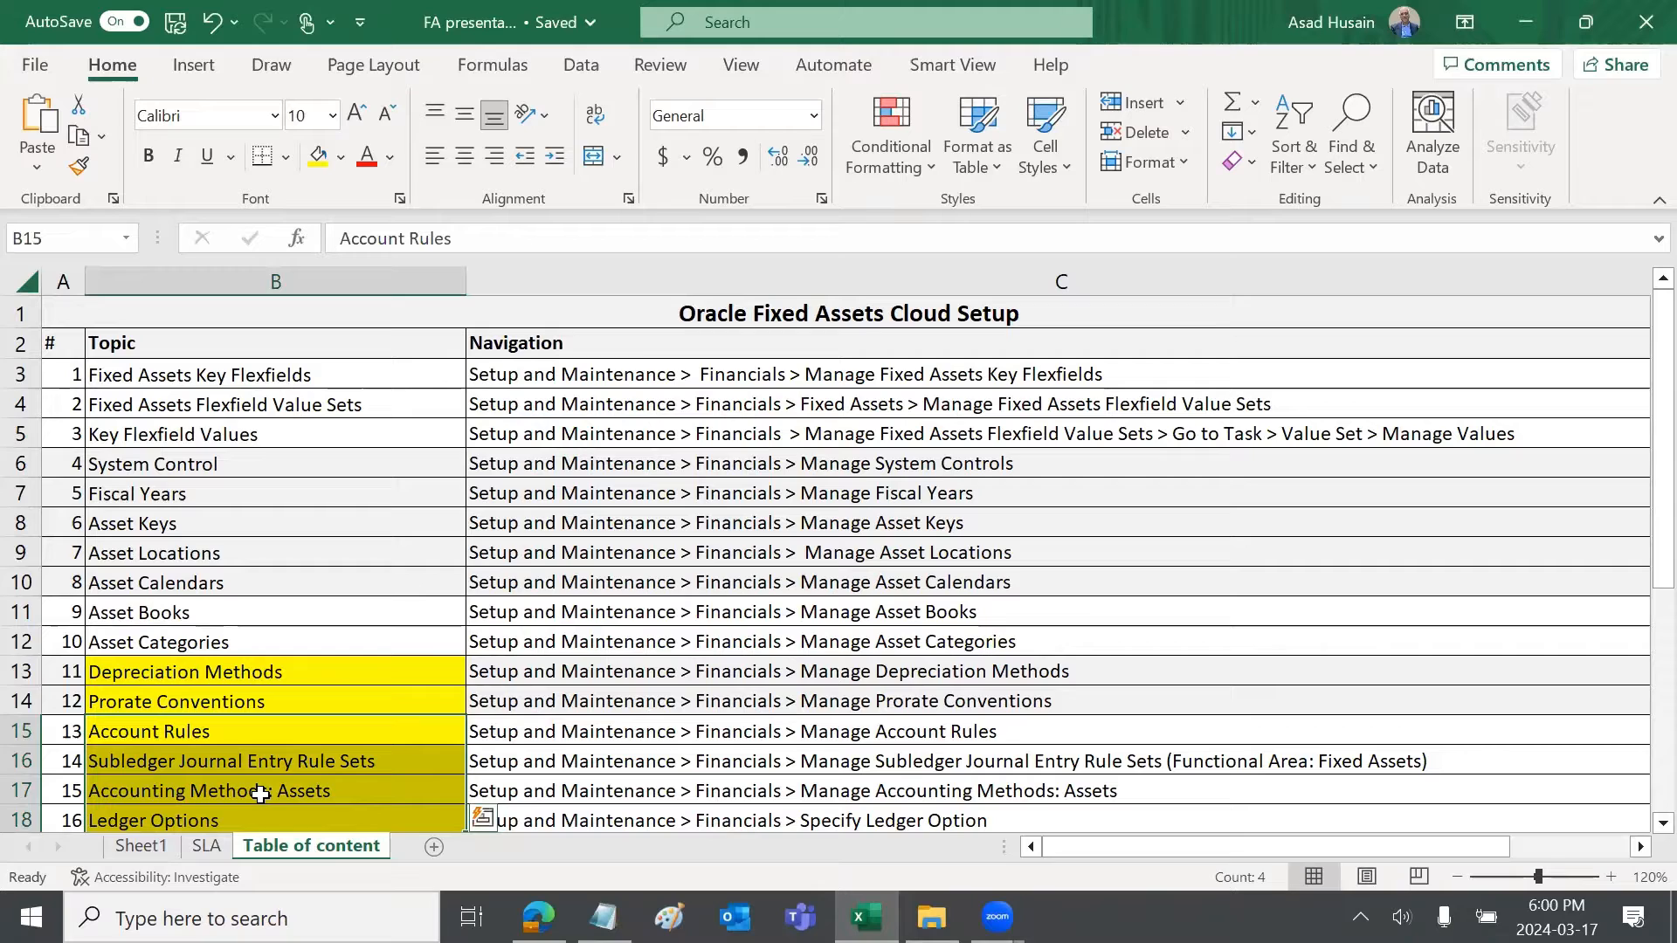
{"action": "left_click", "coordinate": [293, 671]}
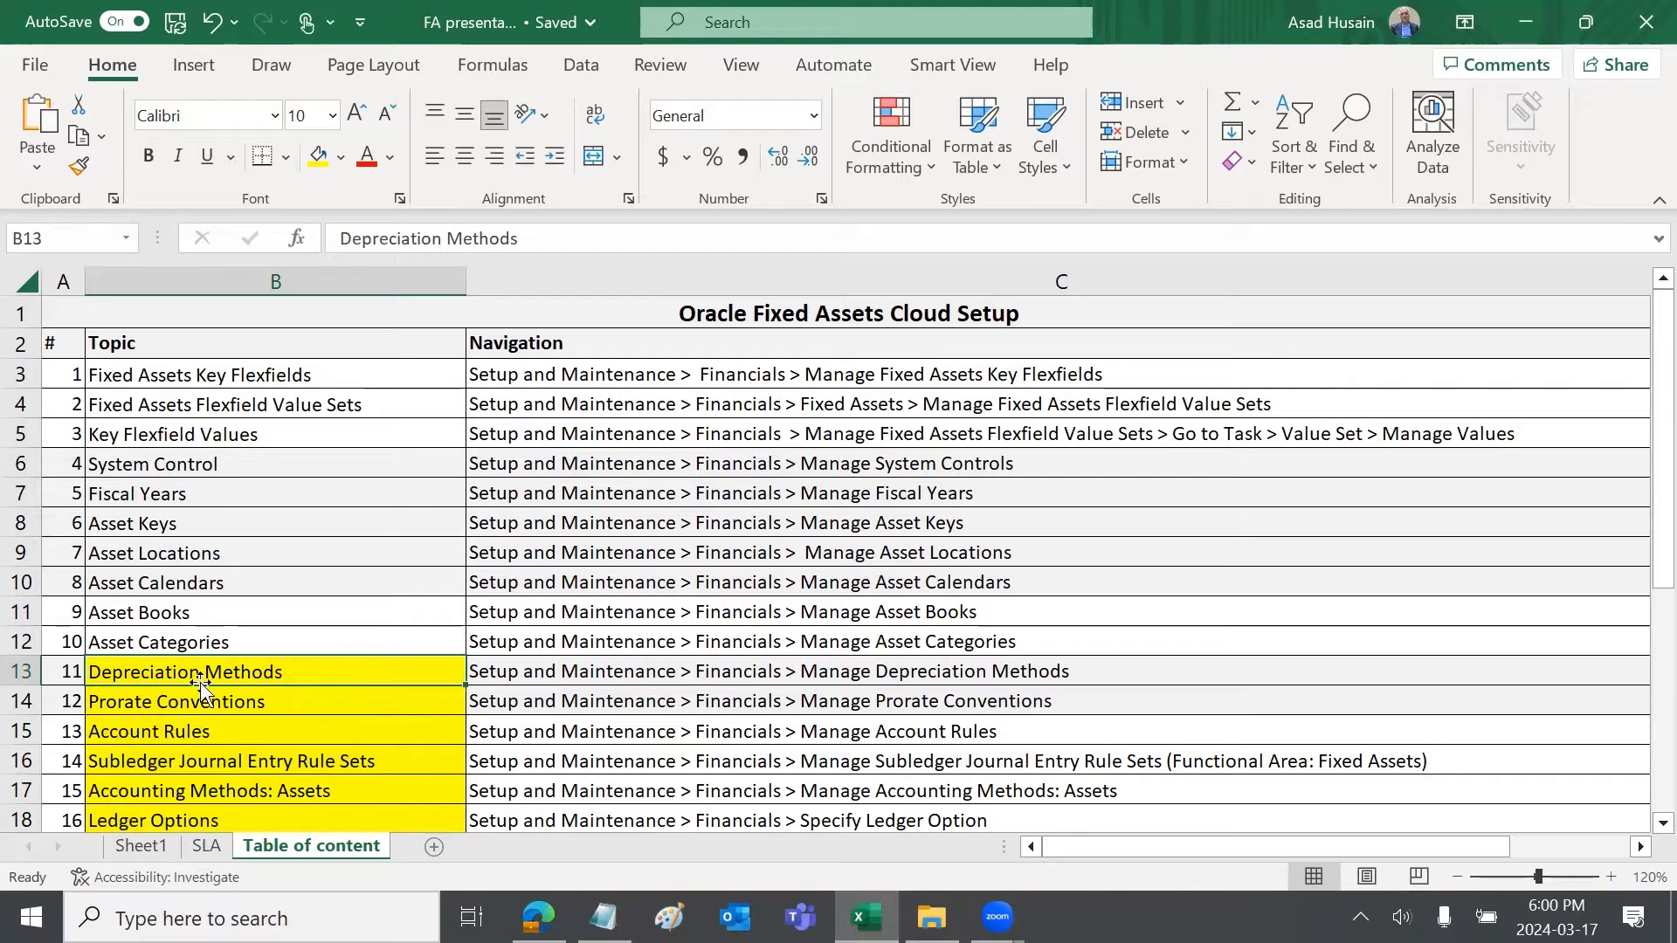
{"action": "left_click", "coordinate": [781, 679]}
{"action": "left_click", "coordinate": [292, 706]}
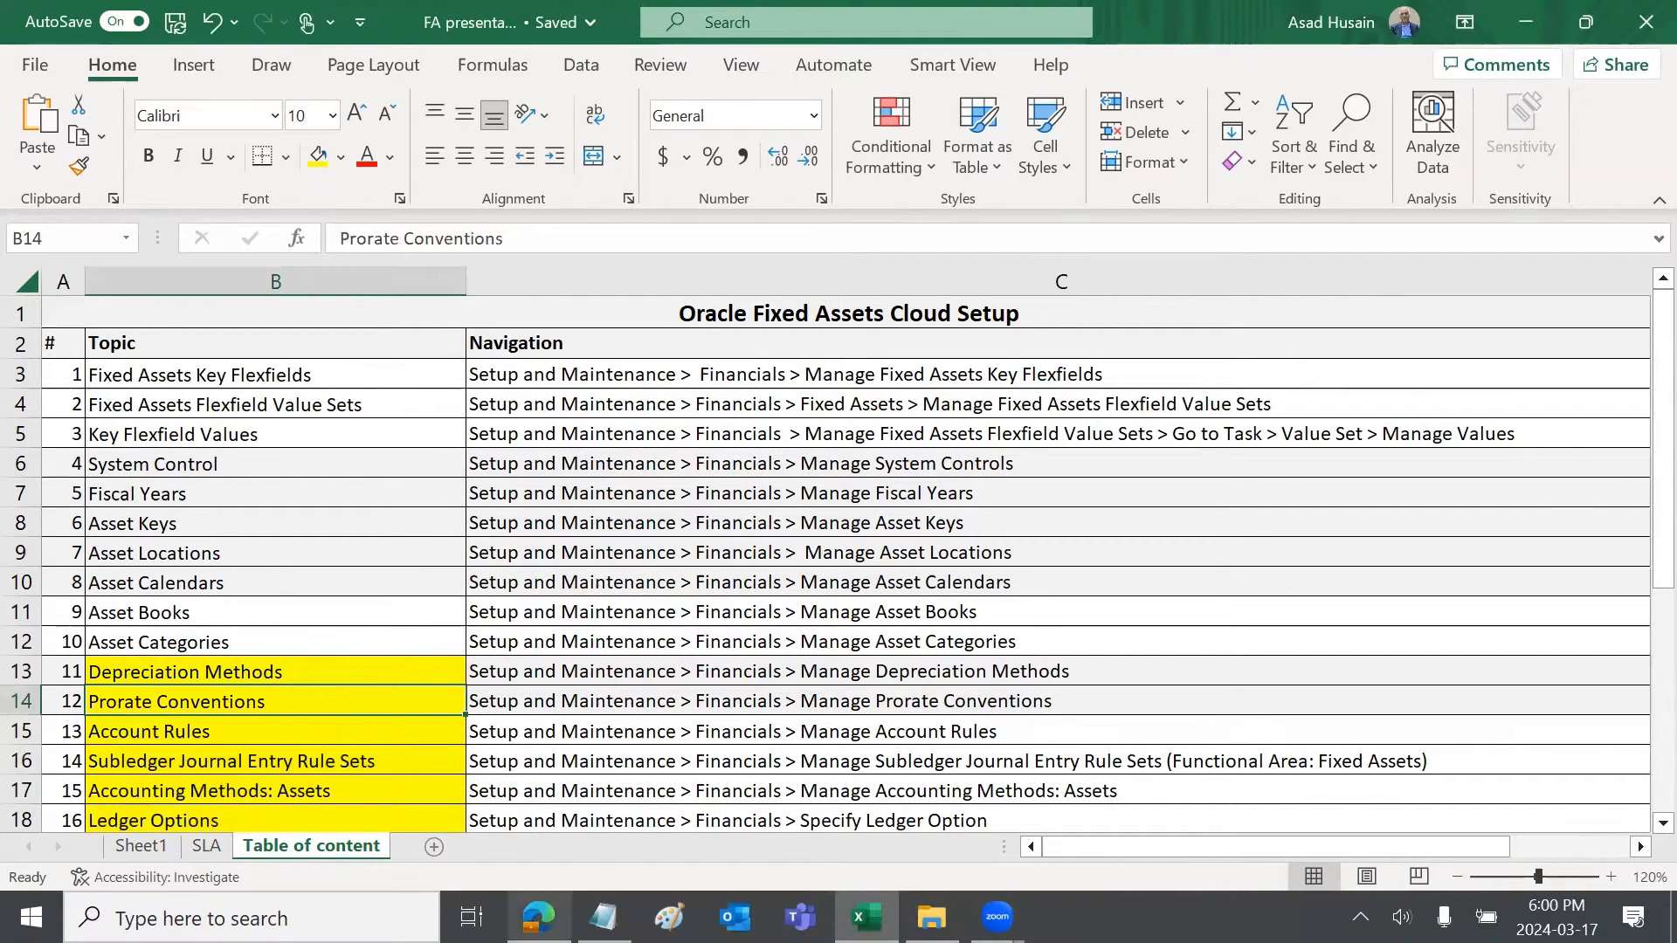
Step: Switch to Oracle Cloud in the Edge browser and open Setup and Maintenance for the Financials offering
{"action": "left_click", "coordinate": [538, 917]}
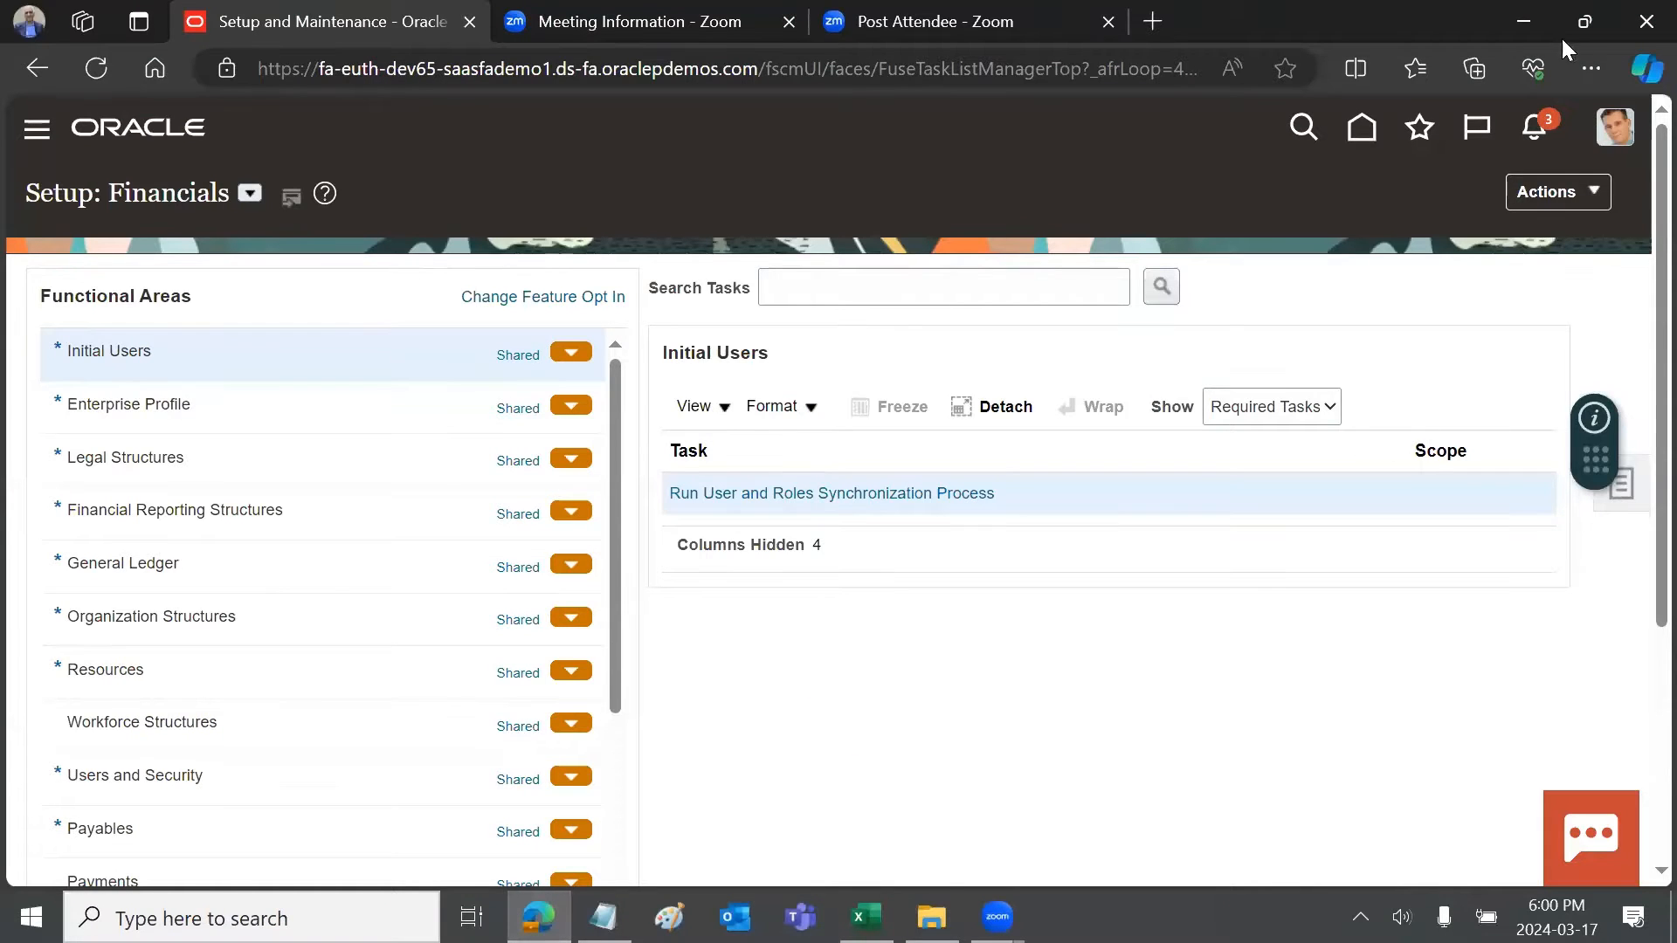
{"action": "left_click", "coordinate": [1615, 131]}
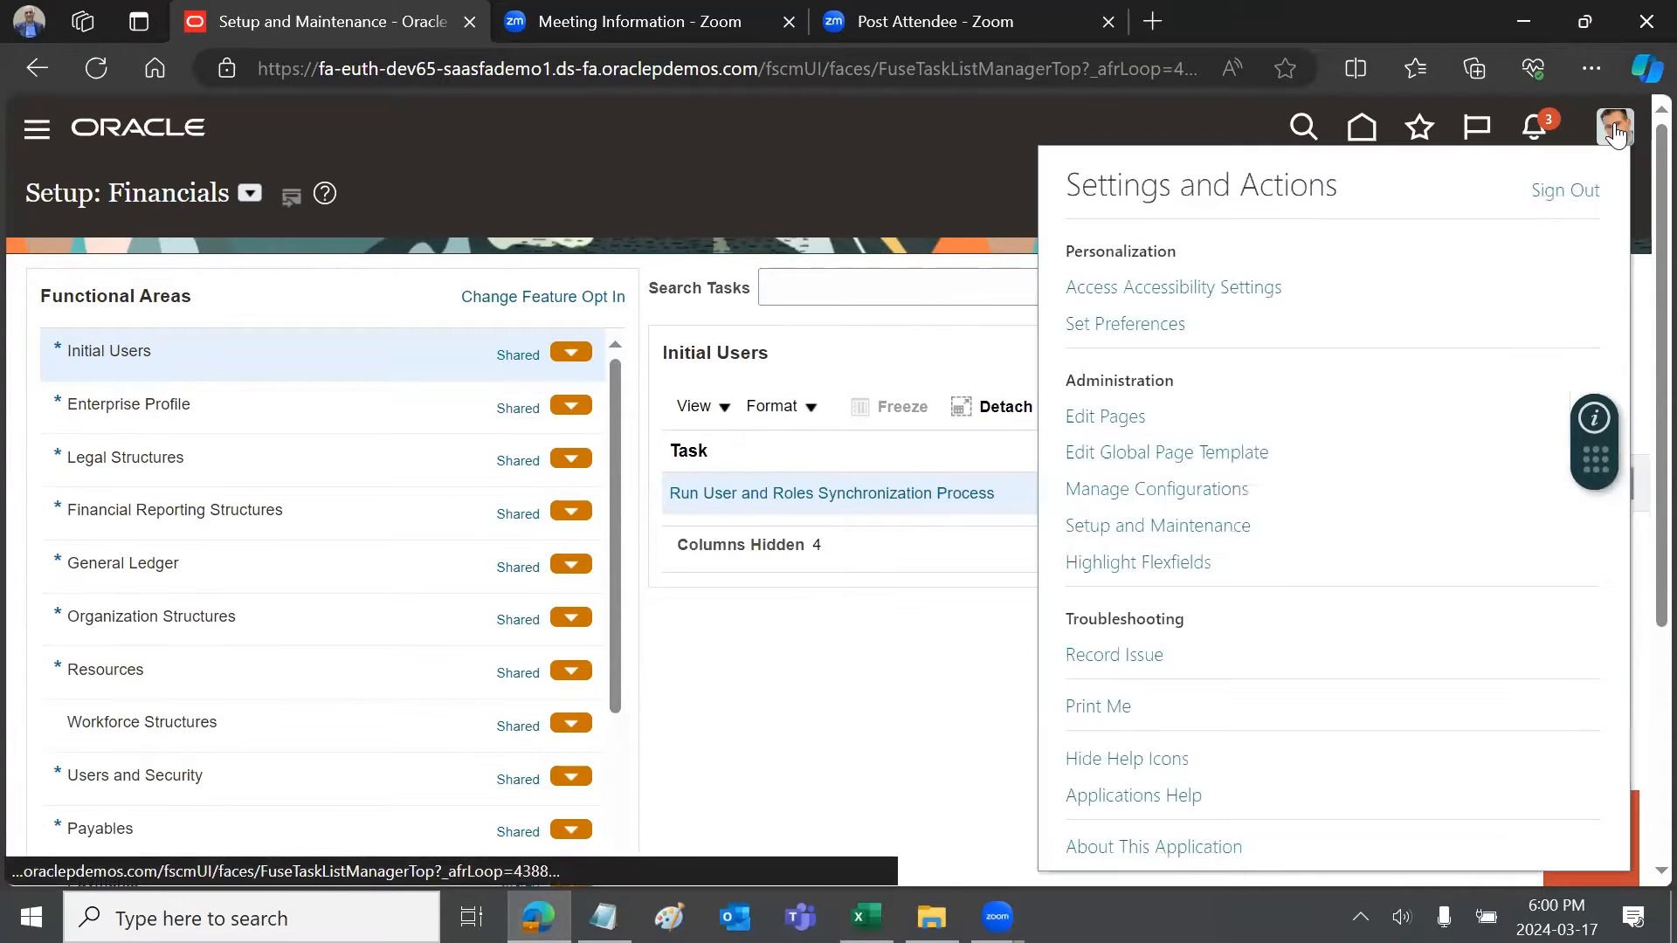
{"action": "left_click", "coordinate": [1157, 526]}
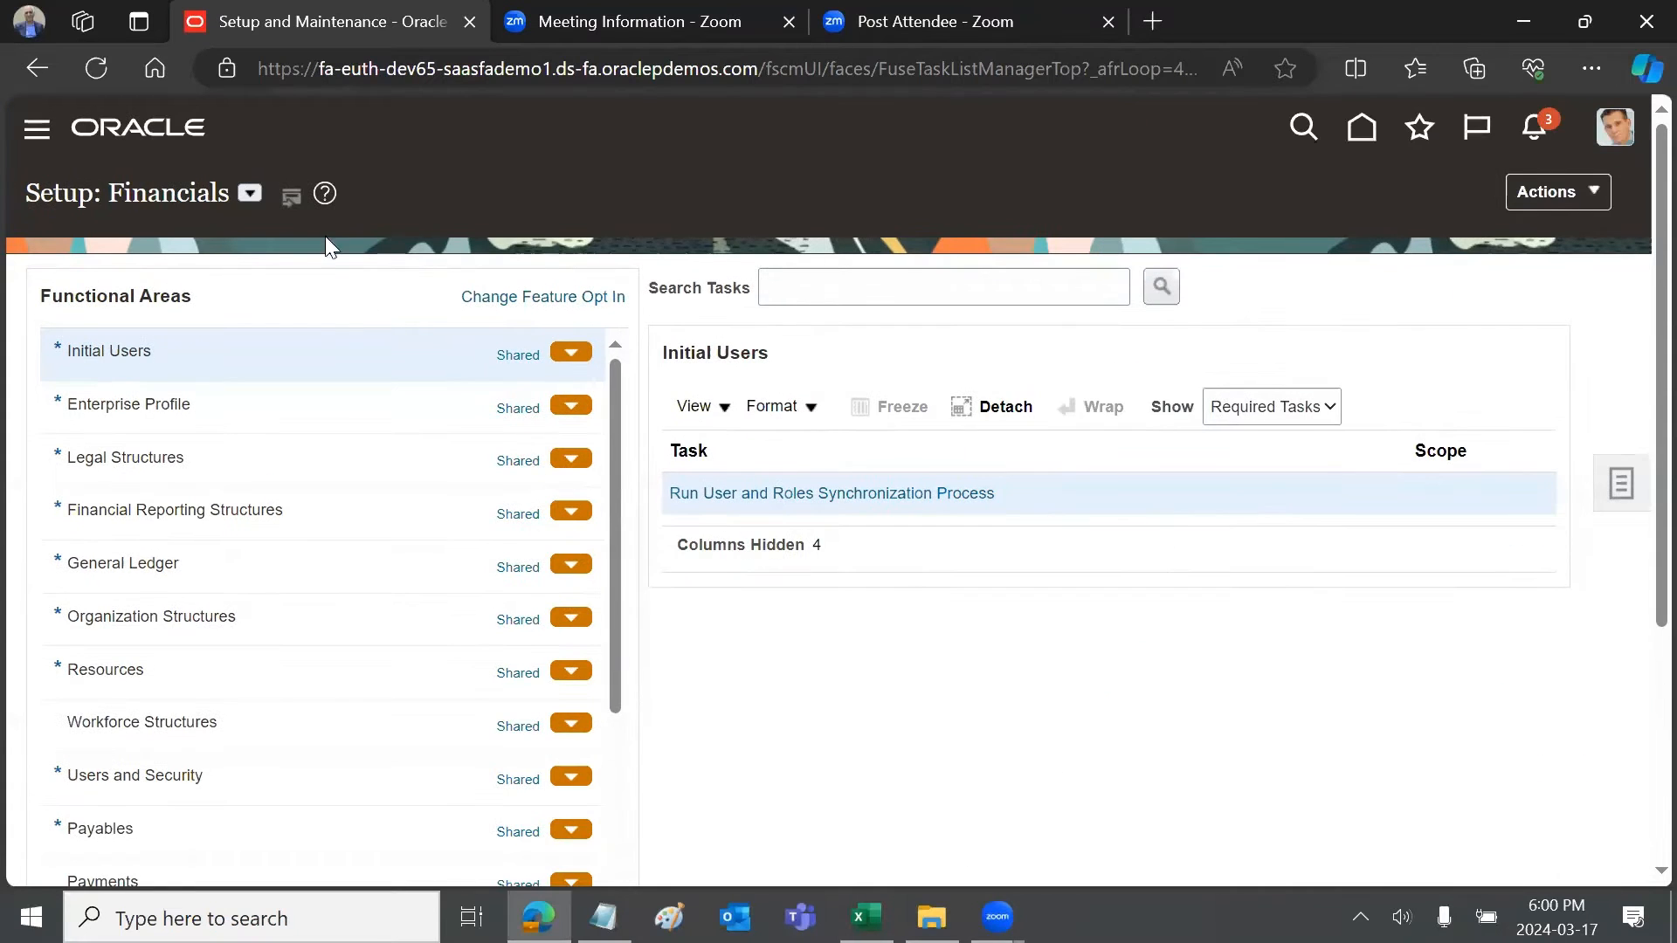
{"action": "left_click", "coordinate": [250, 196]}
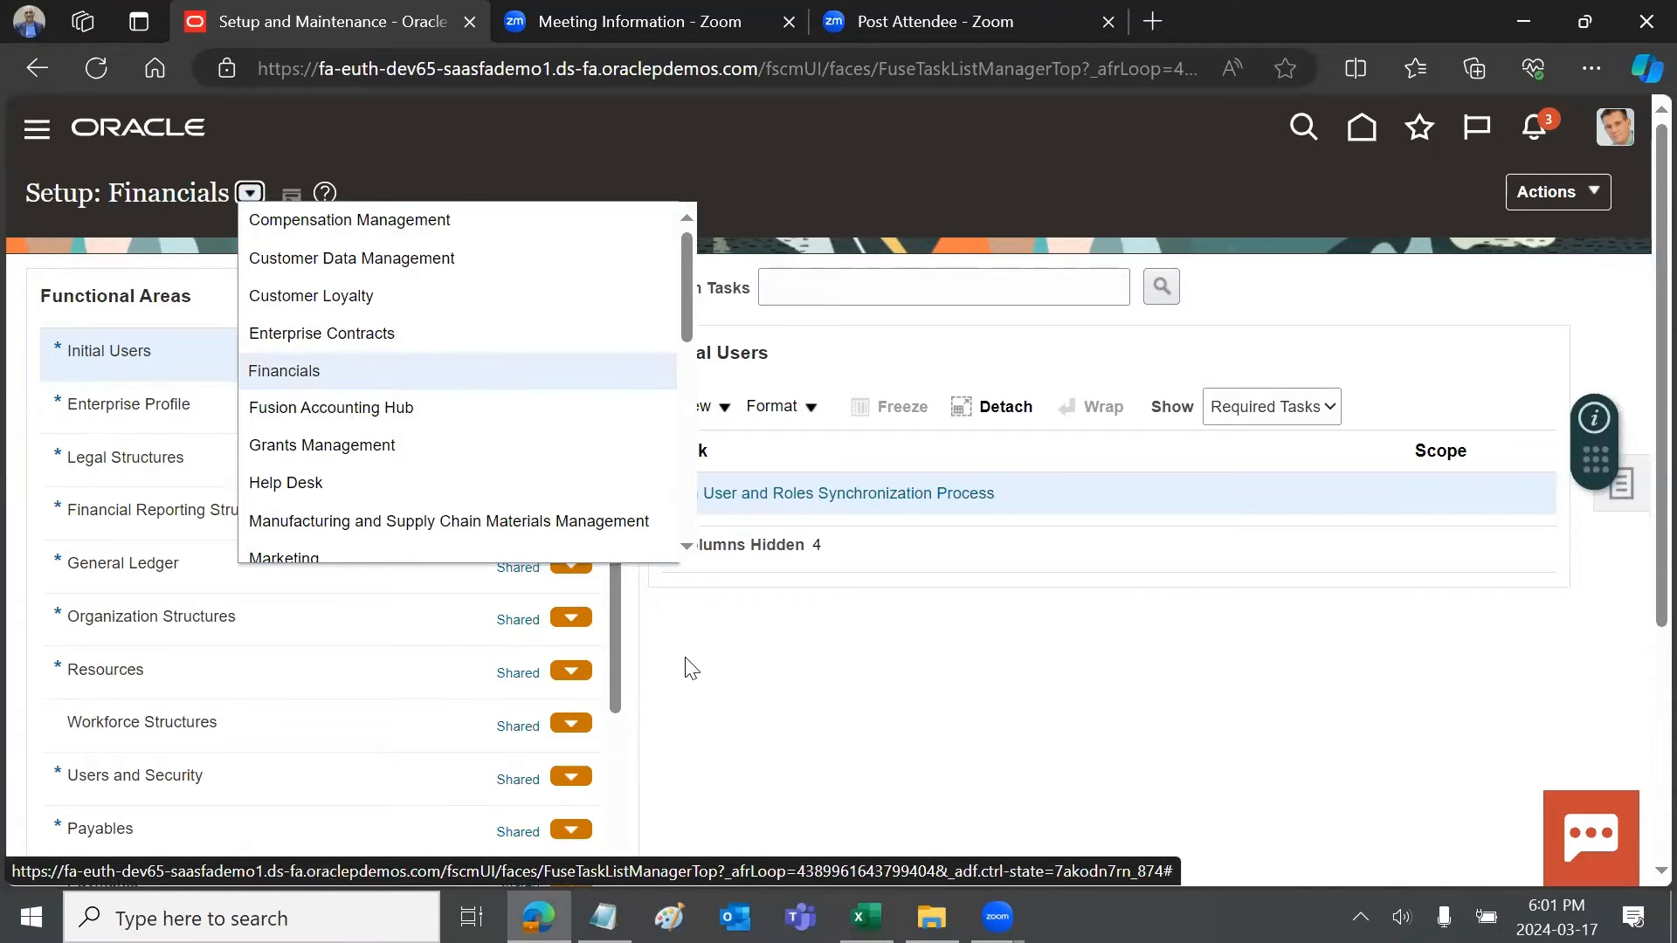
{"action": "left_click", "coordinate": [416, 367]}
Step: Search the setup tasks for "Manage Fixed Assets Key Flexfield" and open the Manage Fixed Assets Key Flexfields task
{"action": "left_click", "coordinate": [849, 286]}
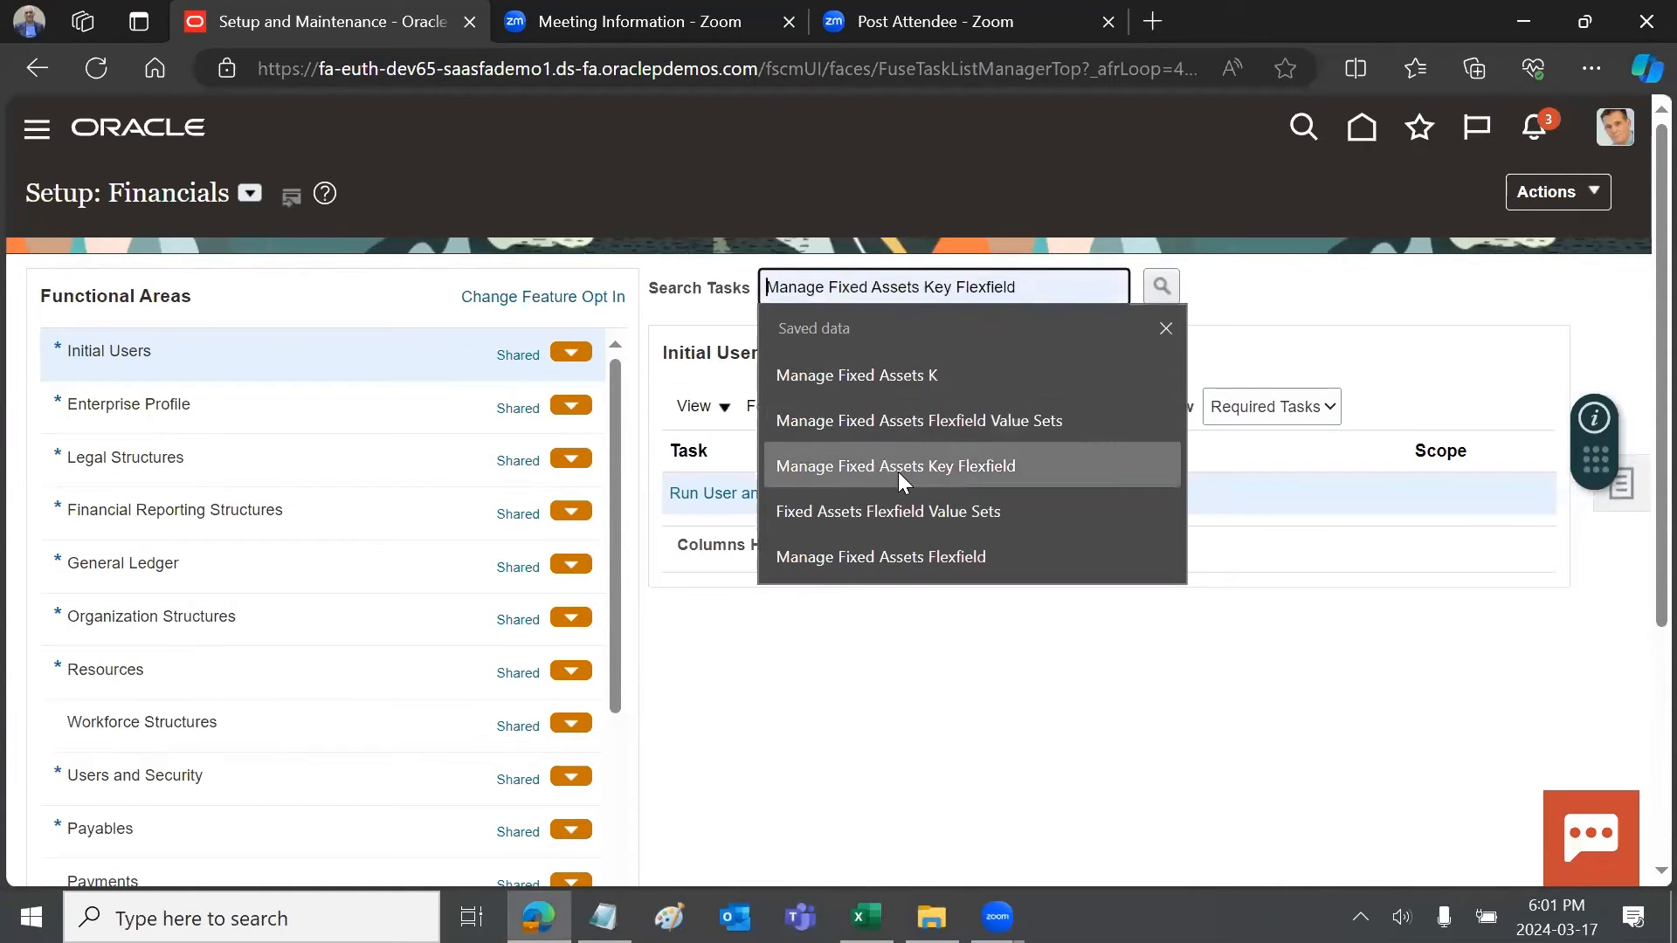
{"action": "left_click", "coordinate": [898, 465]}
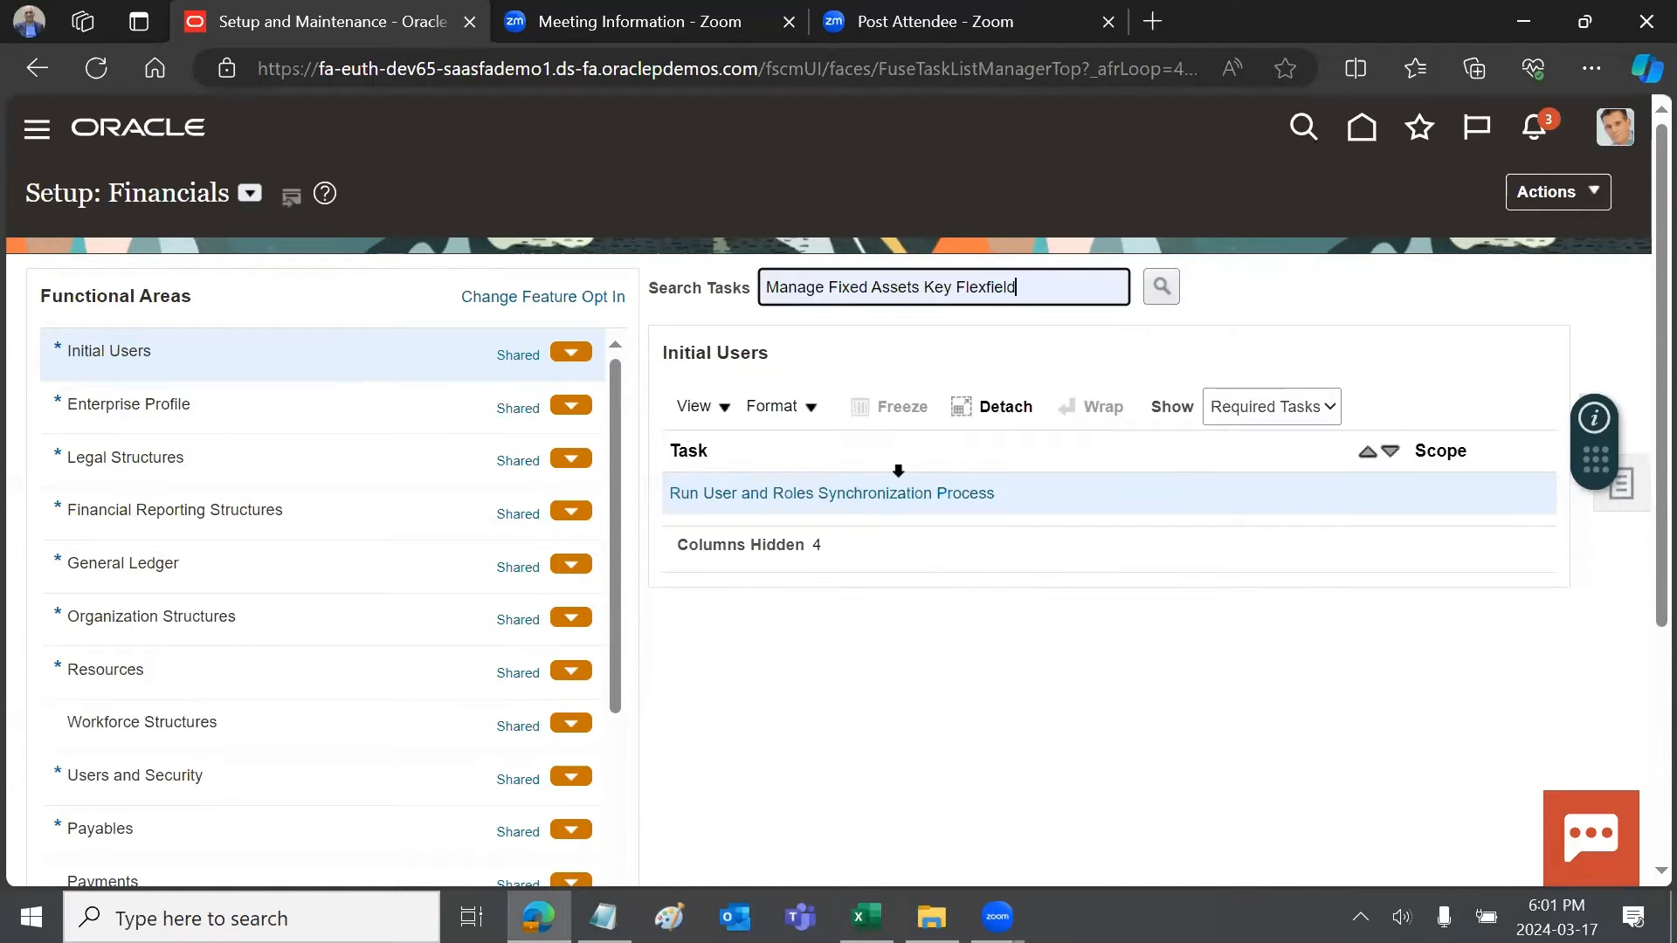
{"action": "left_click", "coordinate": [1161, 287]}
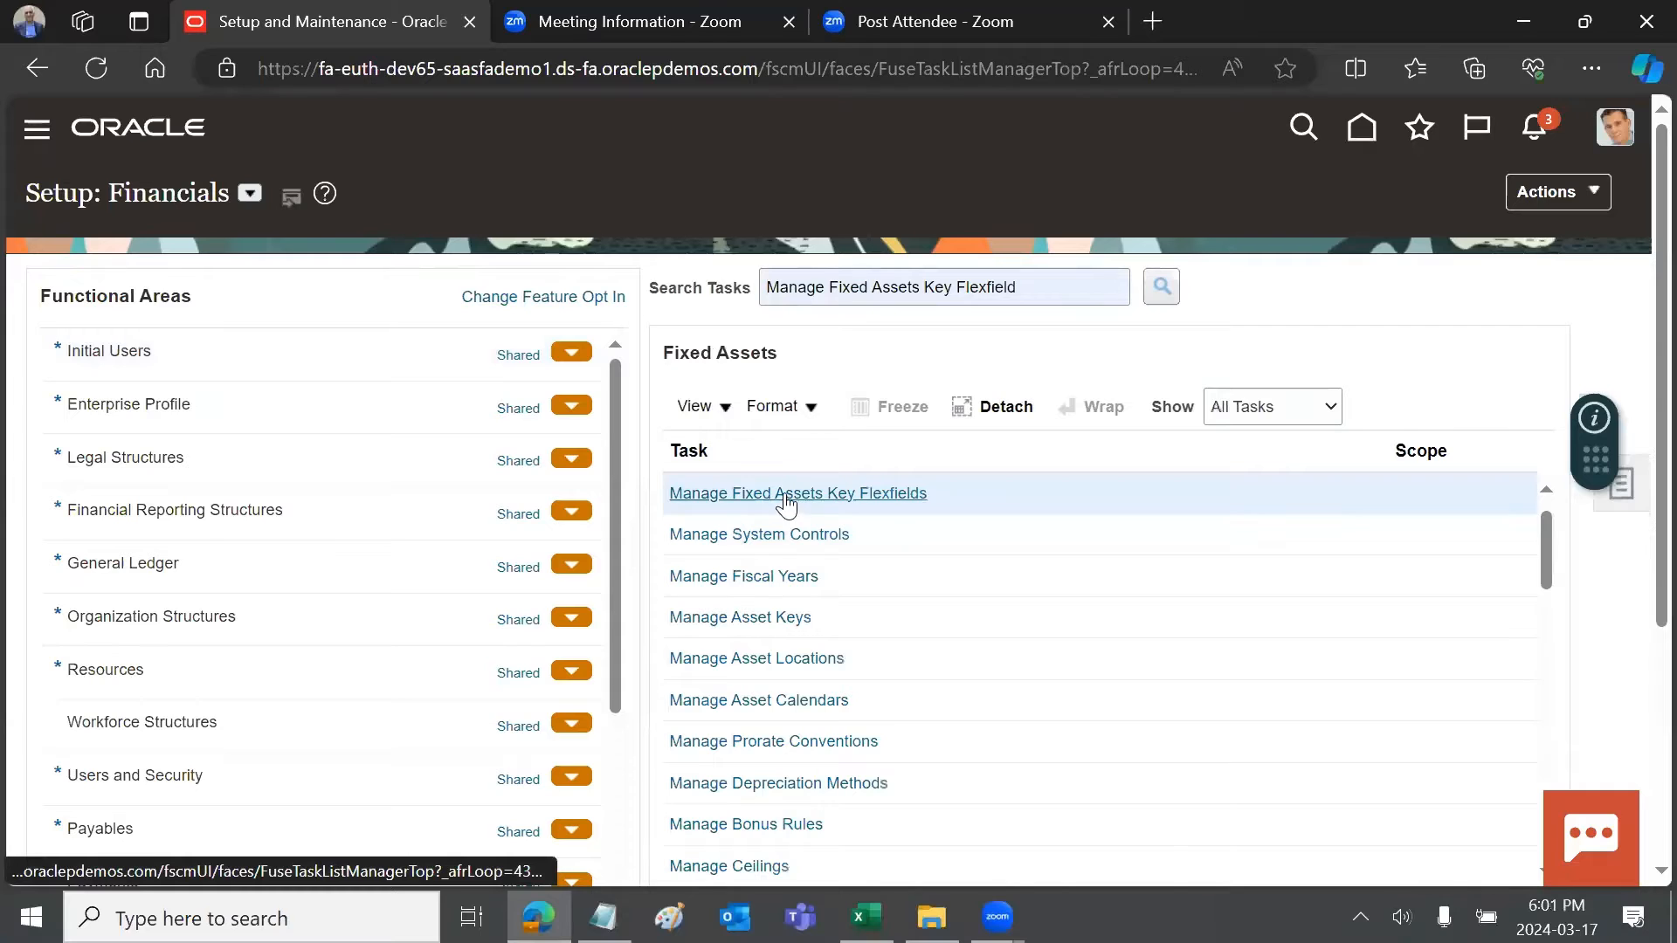
{"action": "left_click", "coordinate": [785, 493]}
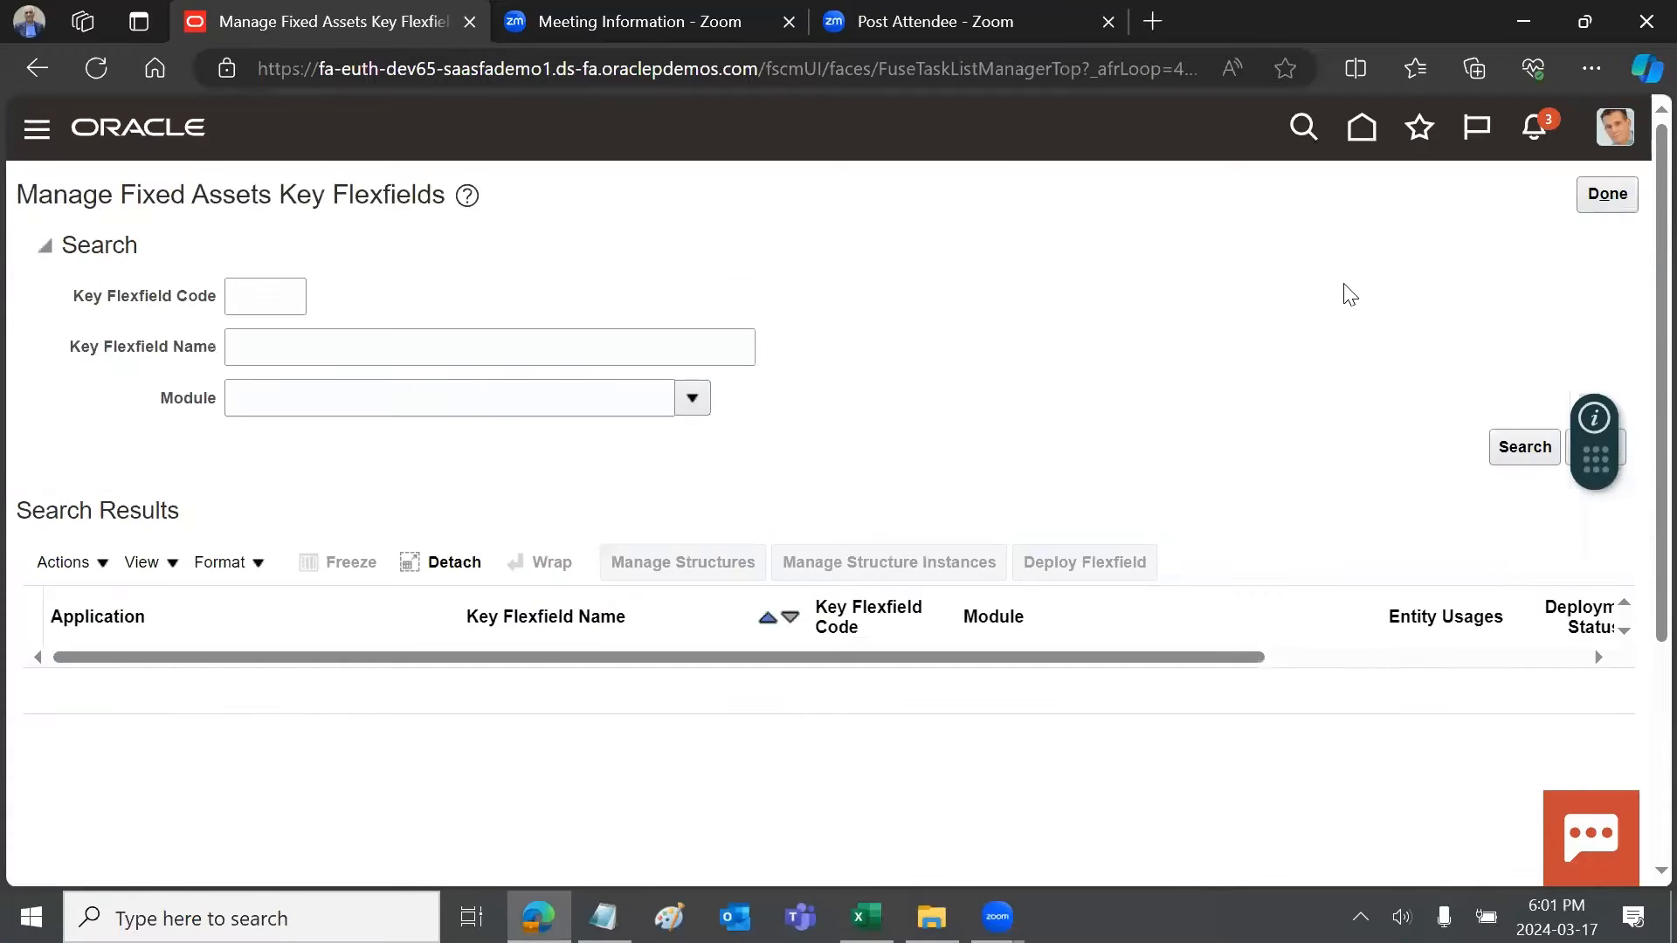
Step: List all Fixed Assets key flexfields and examine the segments of the Location Flexfield's structure, leaving it without saving
{"action": "left_click", "coordinate": [1519, 447]}
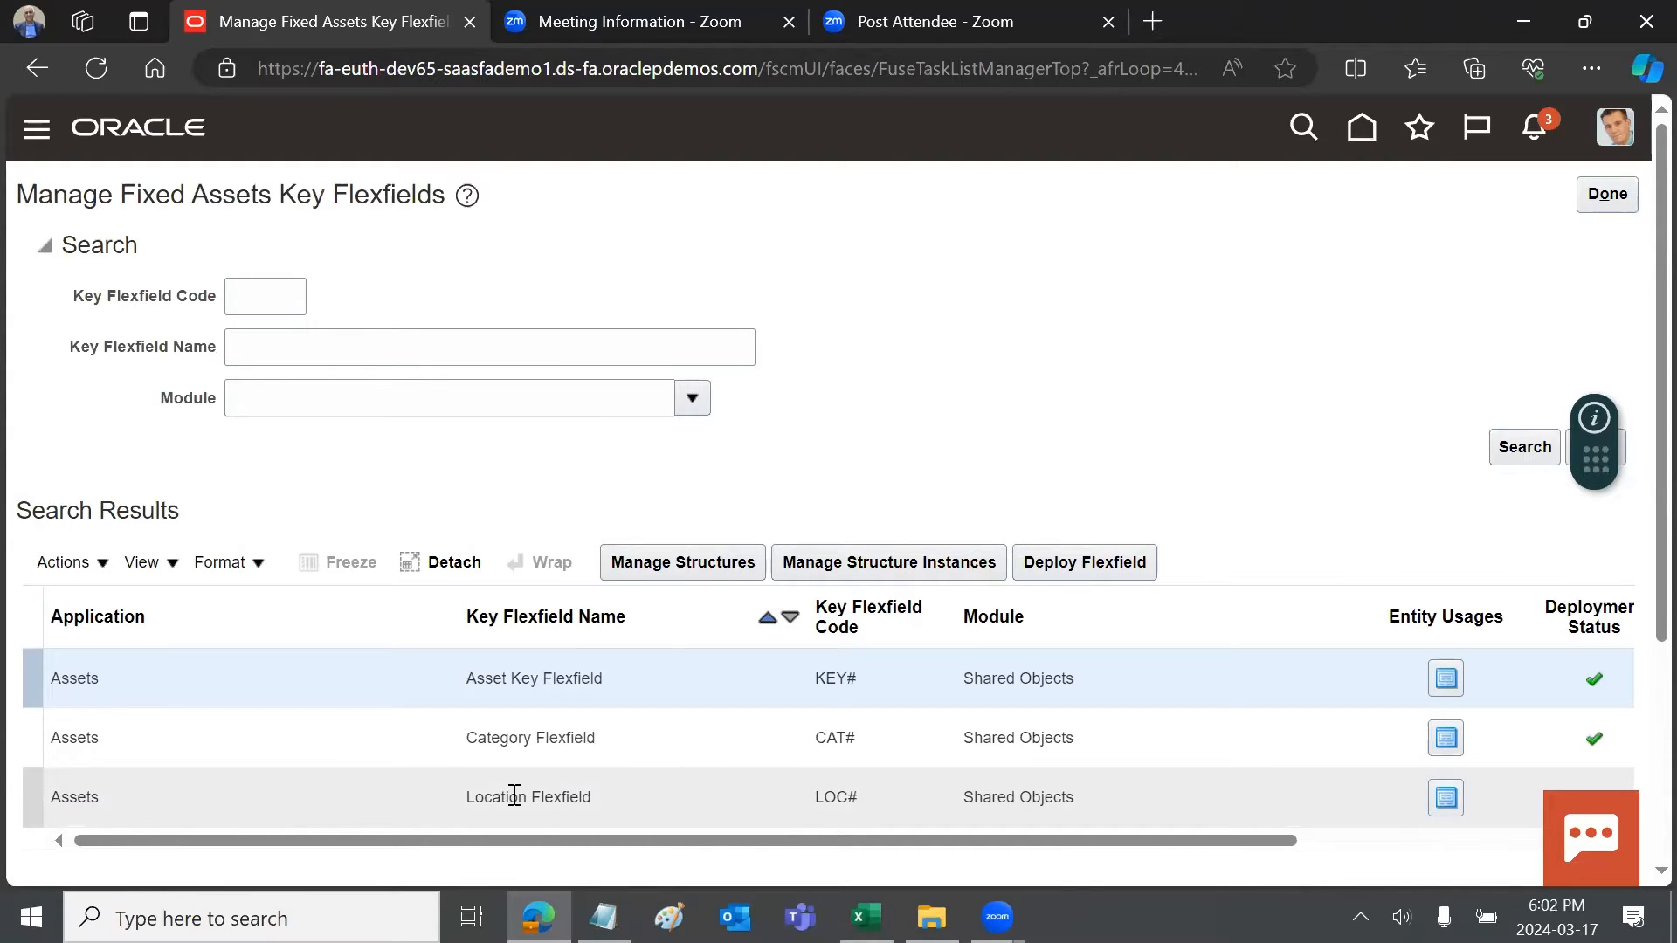
{"action": "left_click", "coordinate": [512, 793]}
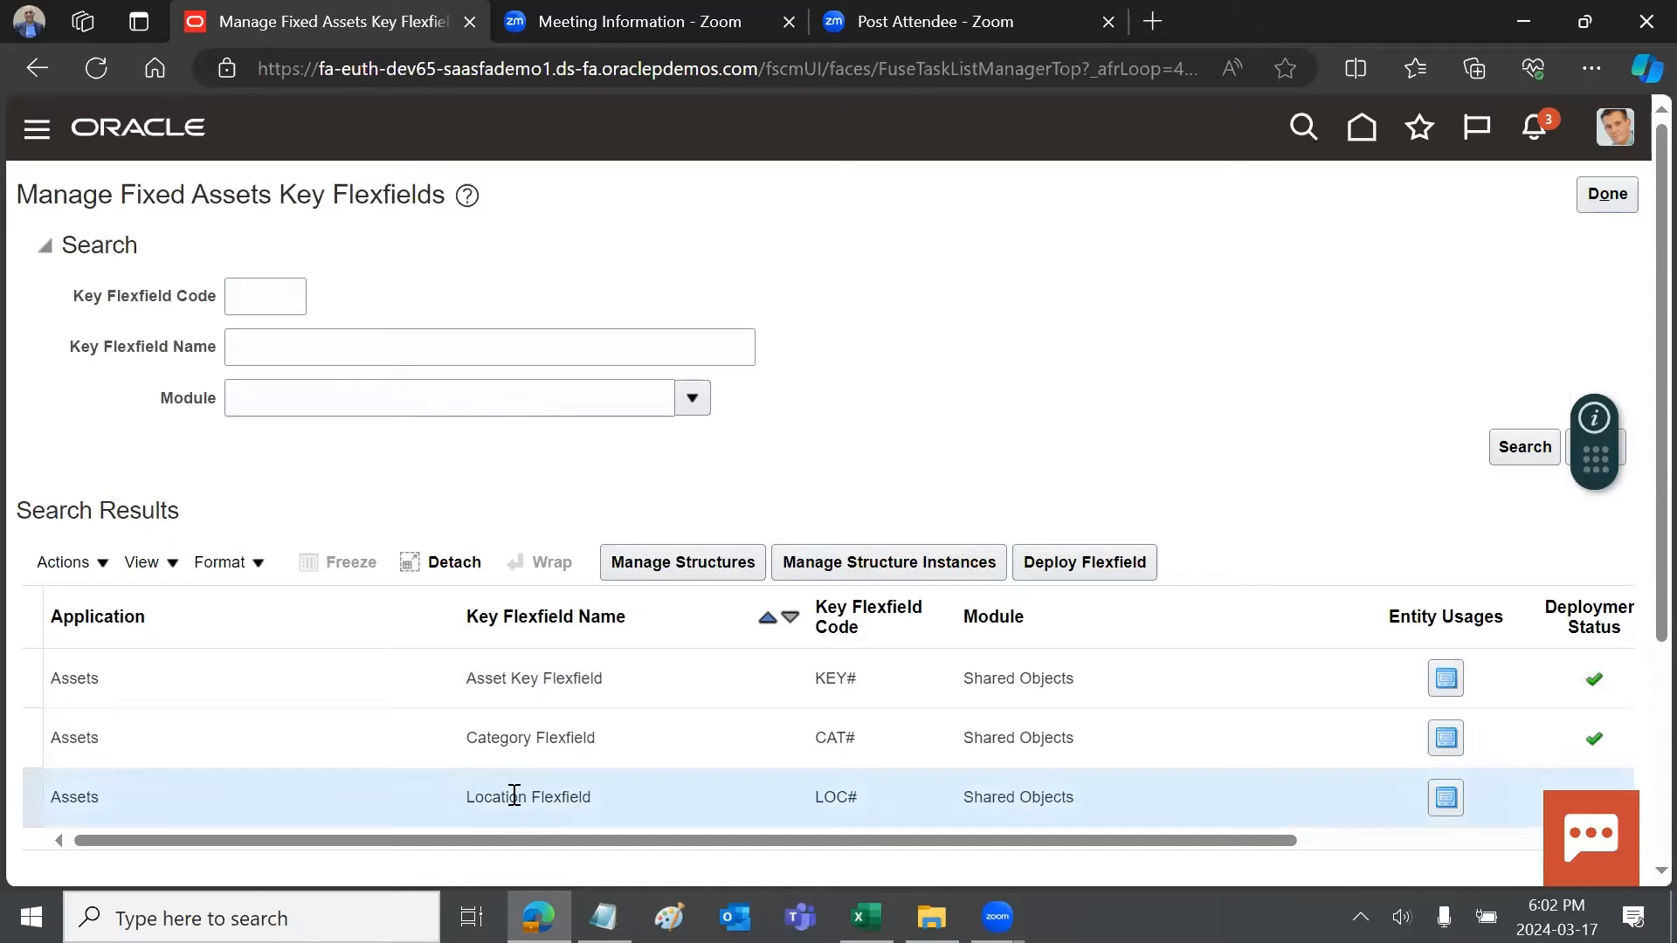
{"action": "left_click", "coordinate": [683, 562]}
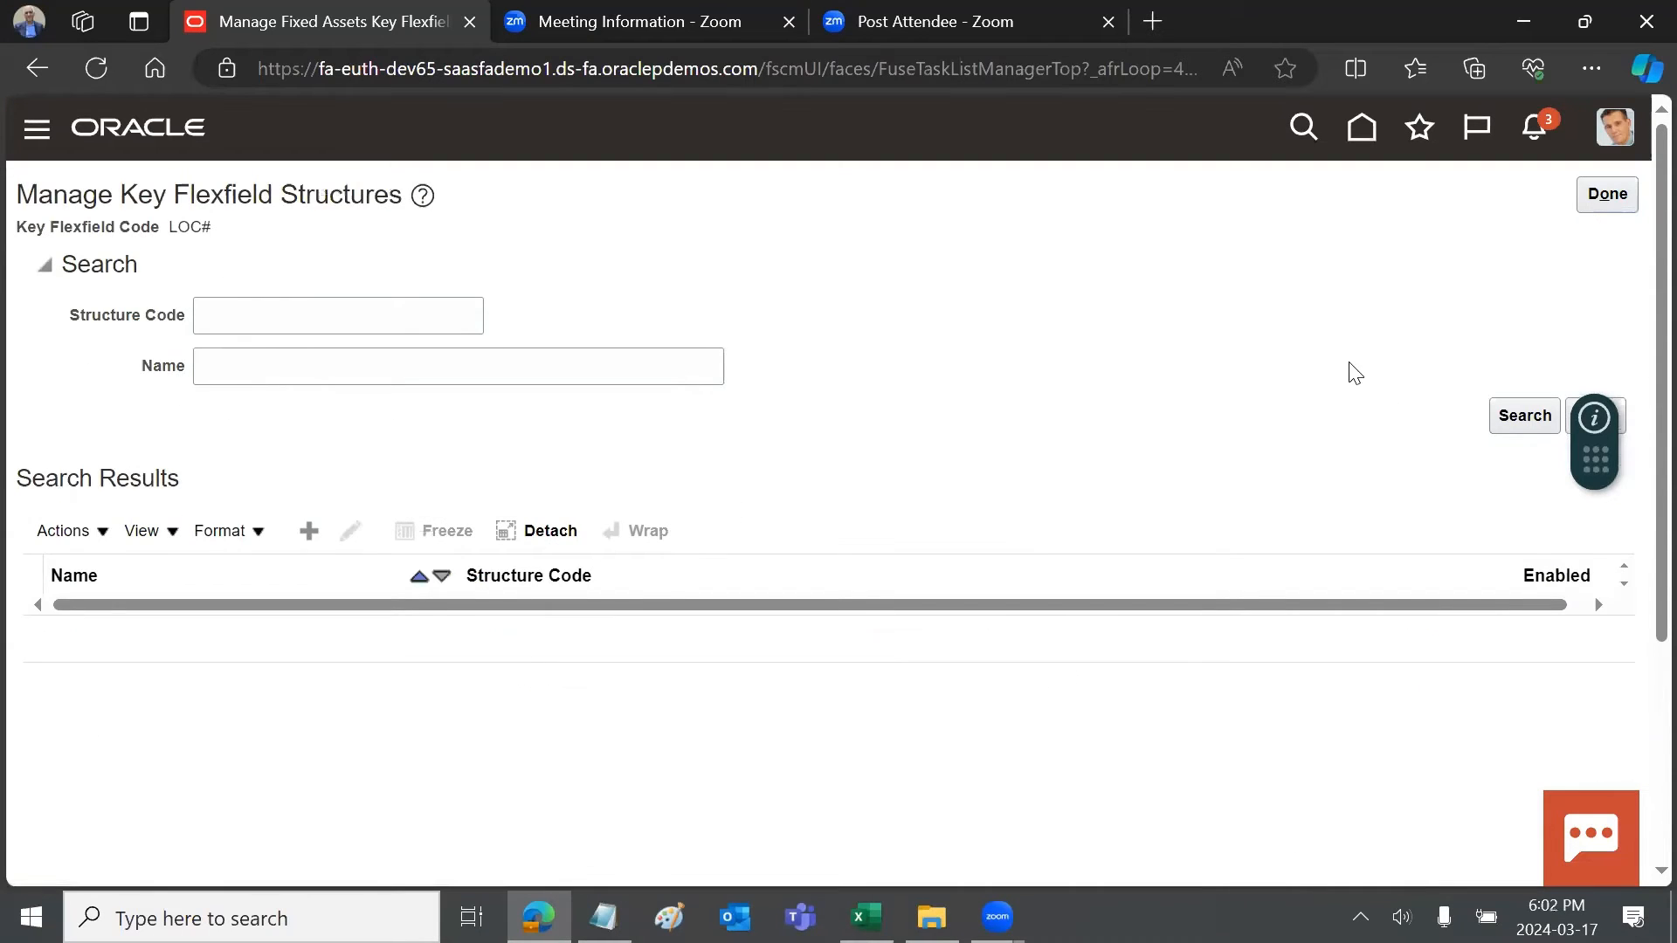
{"action": "left_click", "coordinate": [1540, 404]}
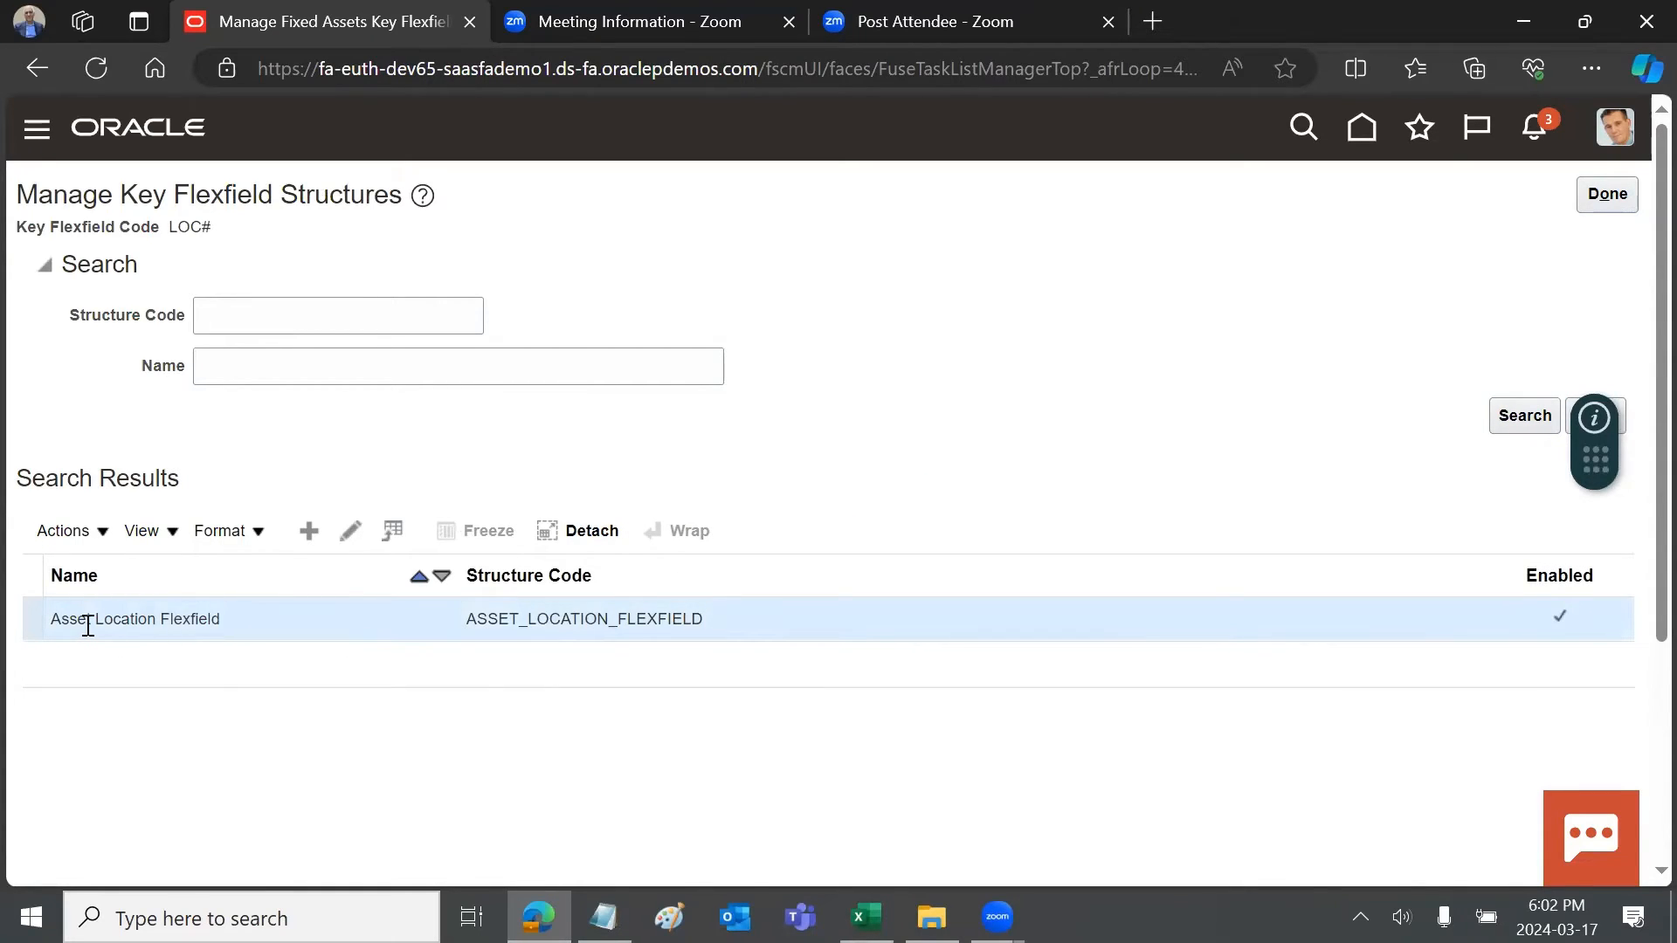
{"action": "left_click", "coordinate": [351, 531]}
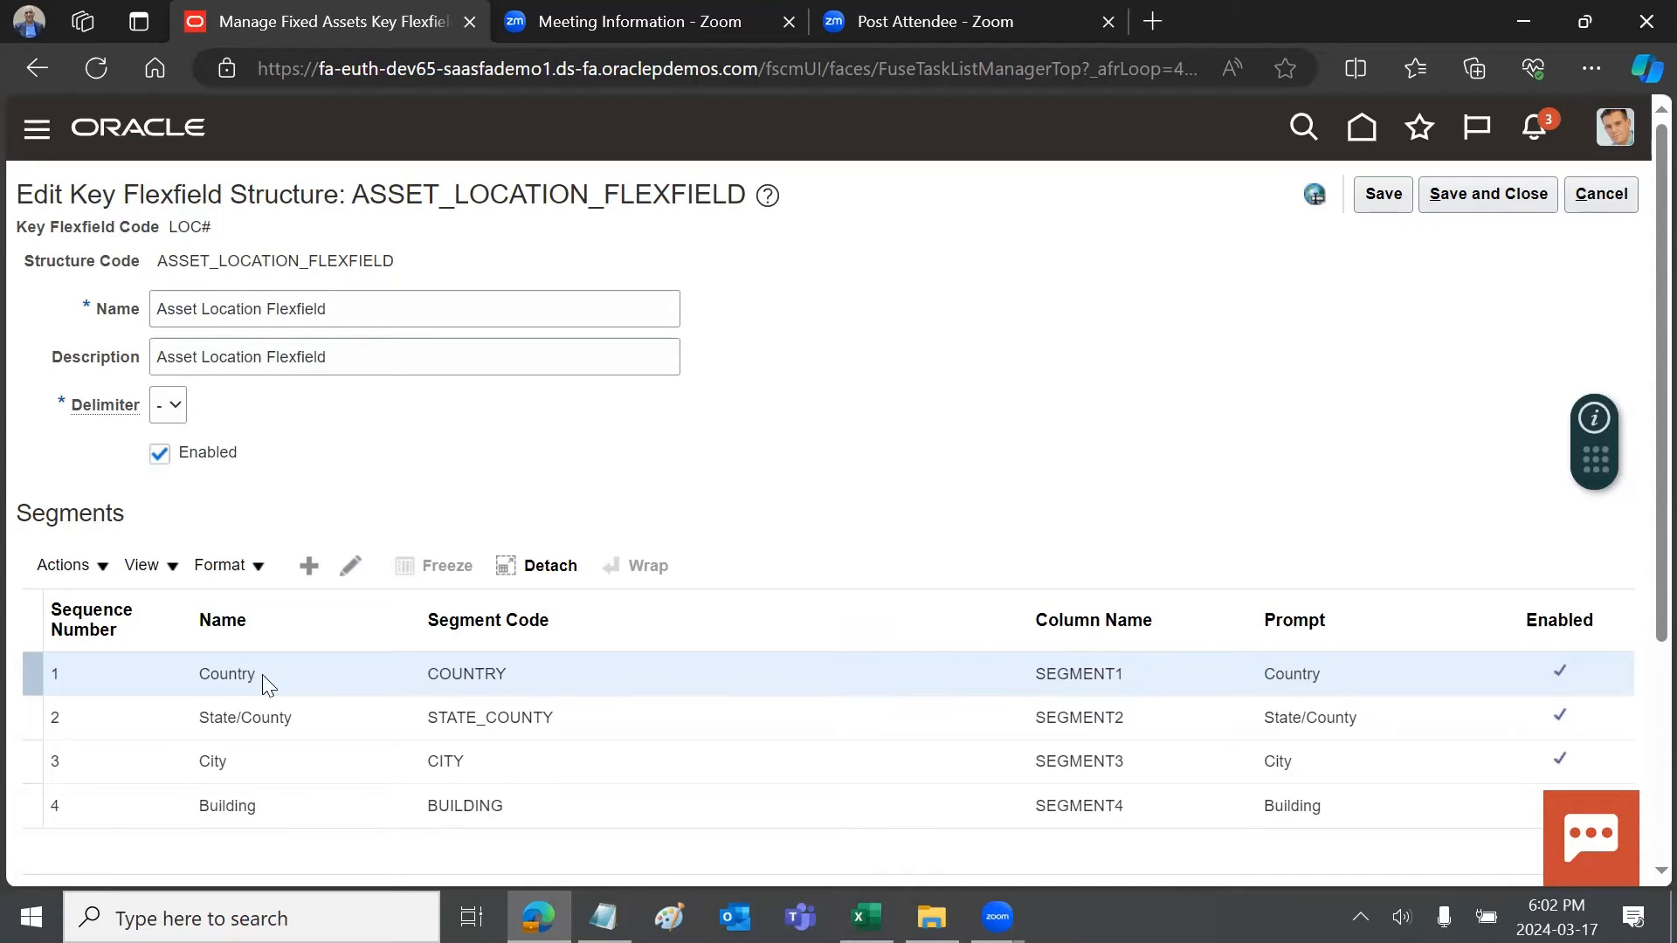
{"action": "left_click", "coordinate": [249, 719]}
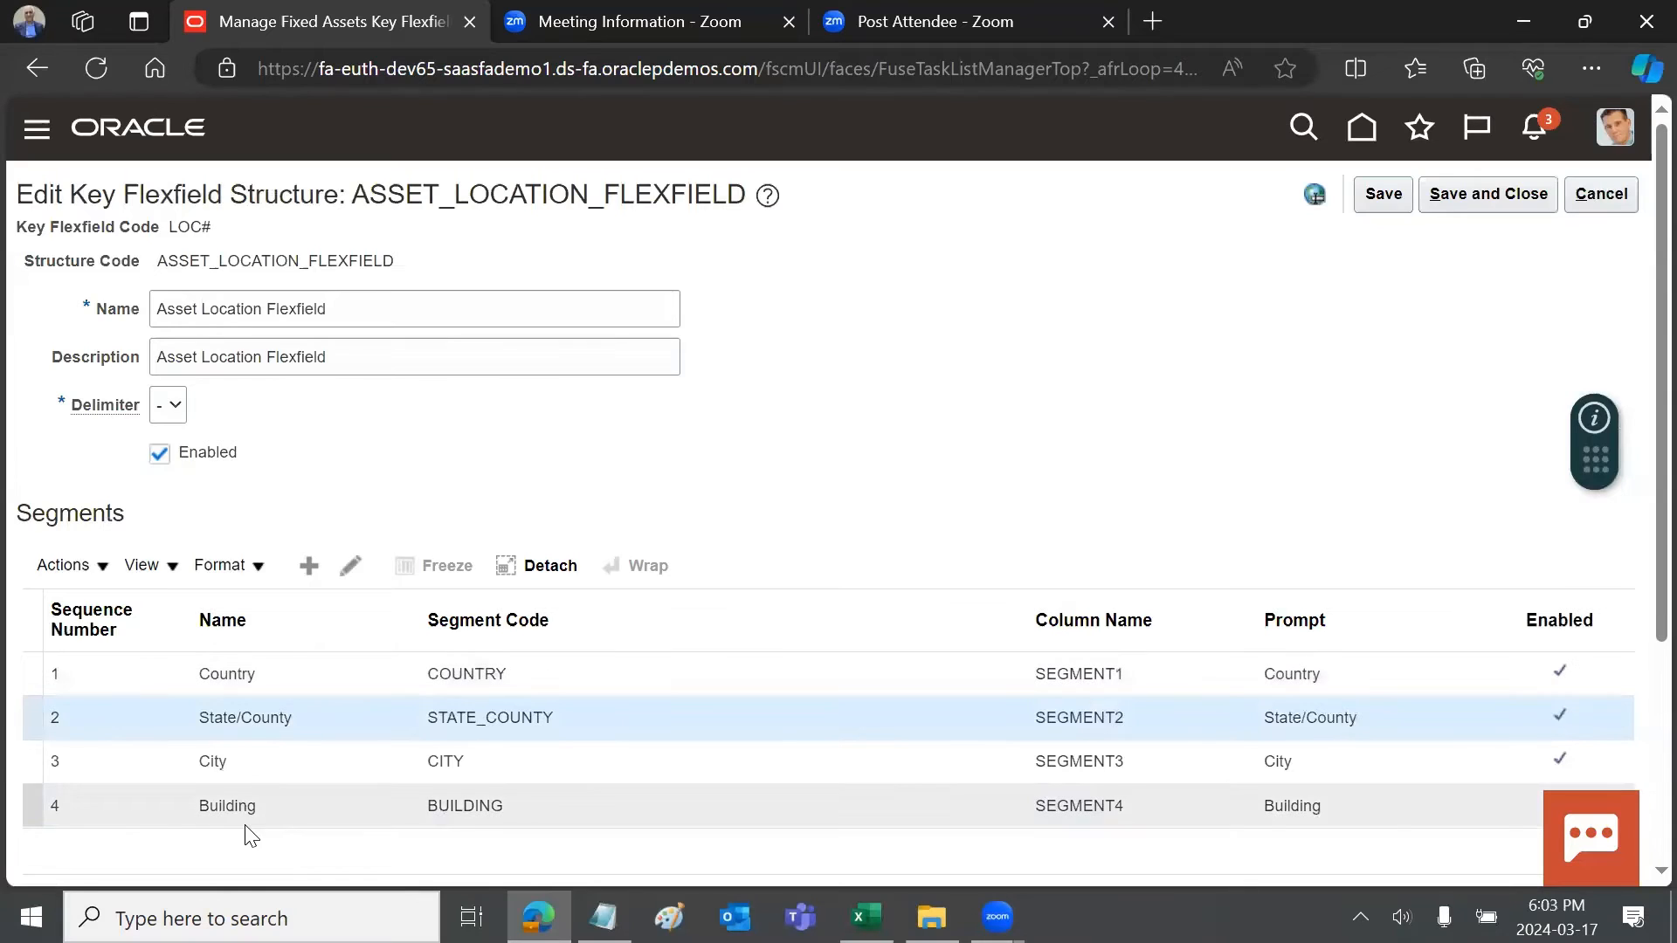
{"action": "left_click", "coordinate": [1599, 204]}
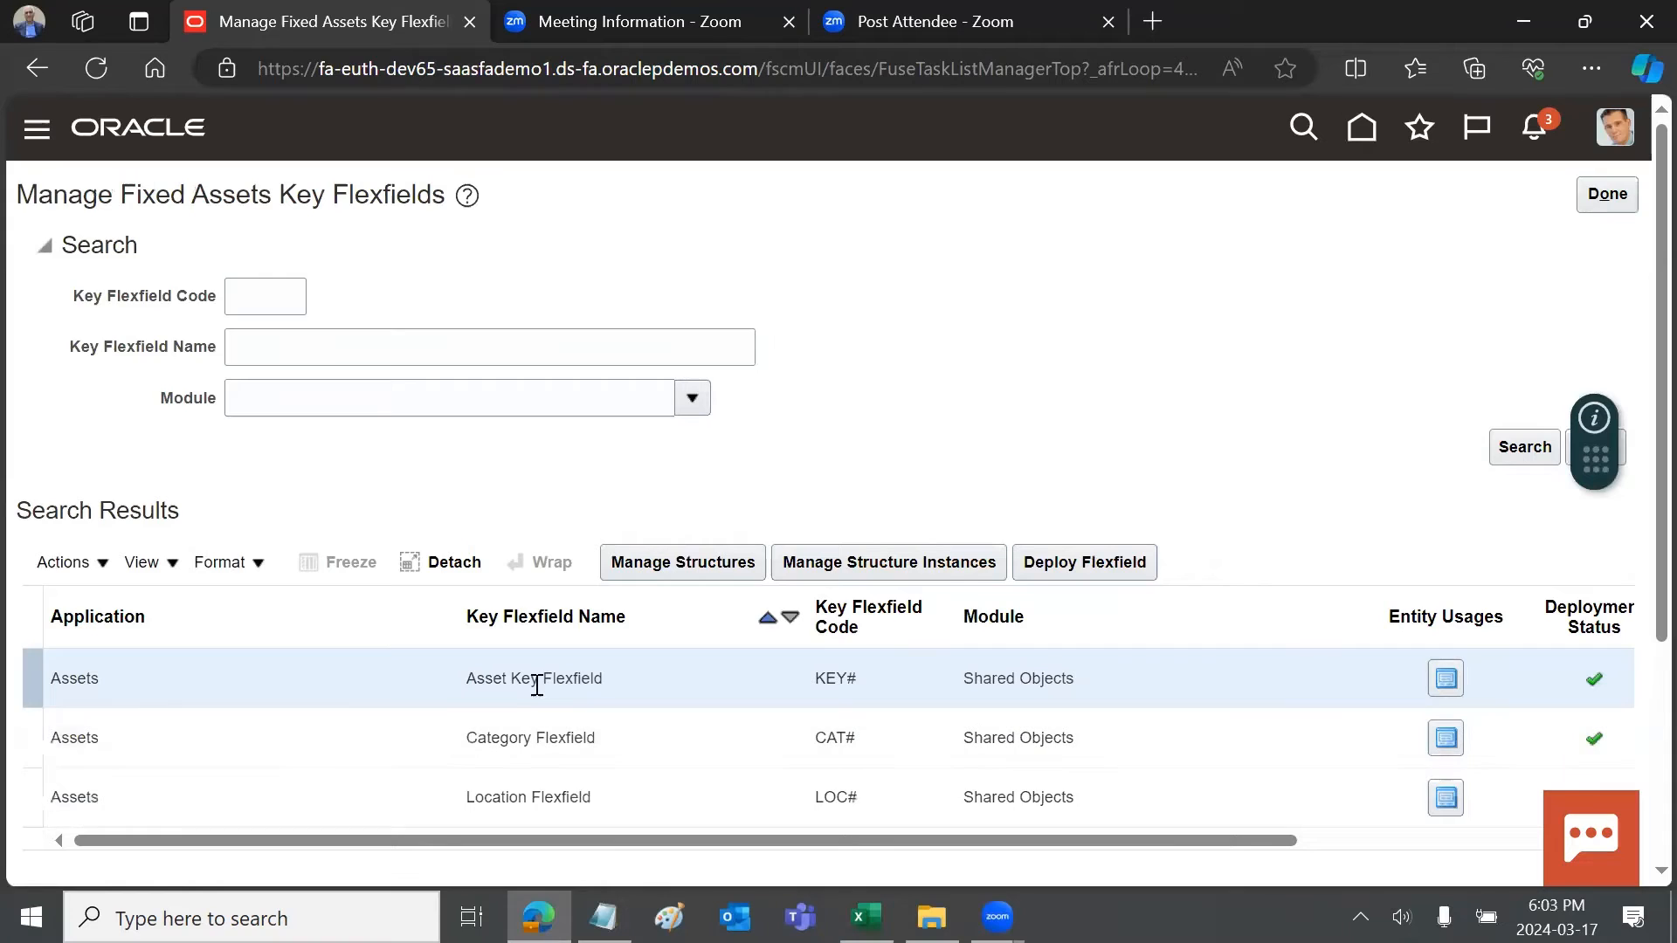
Step: Examine the Asset Key Flexfield structure and its Asset Key segment details, and return to the key flexfields list without saving
{"action": "left_click", "coordinate": [699, 568]}
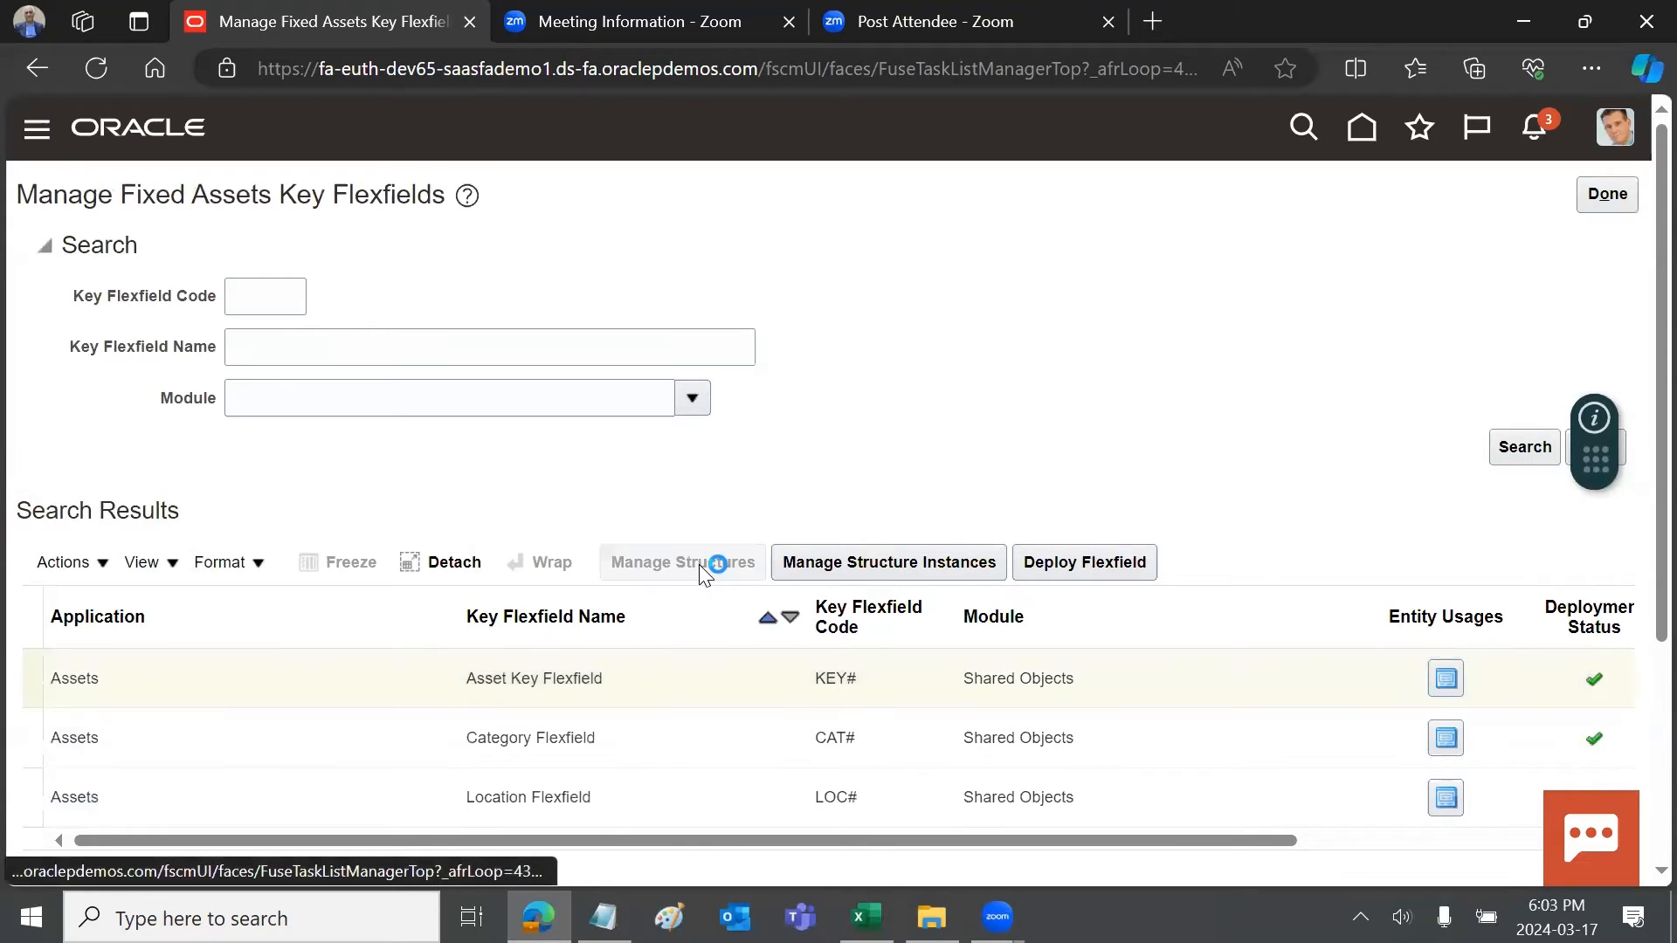
{"action": "left_click", "coordinate": [1511, 419]}
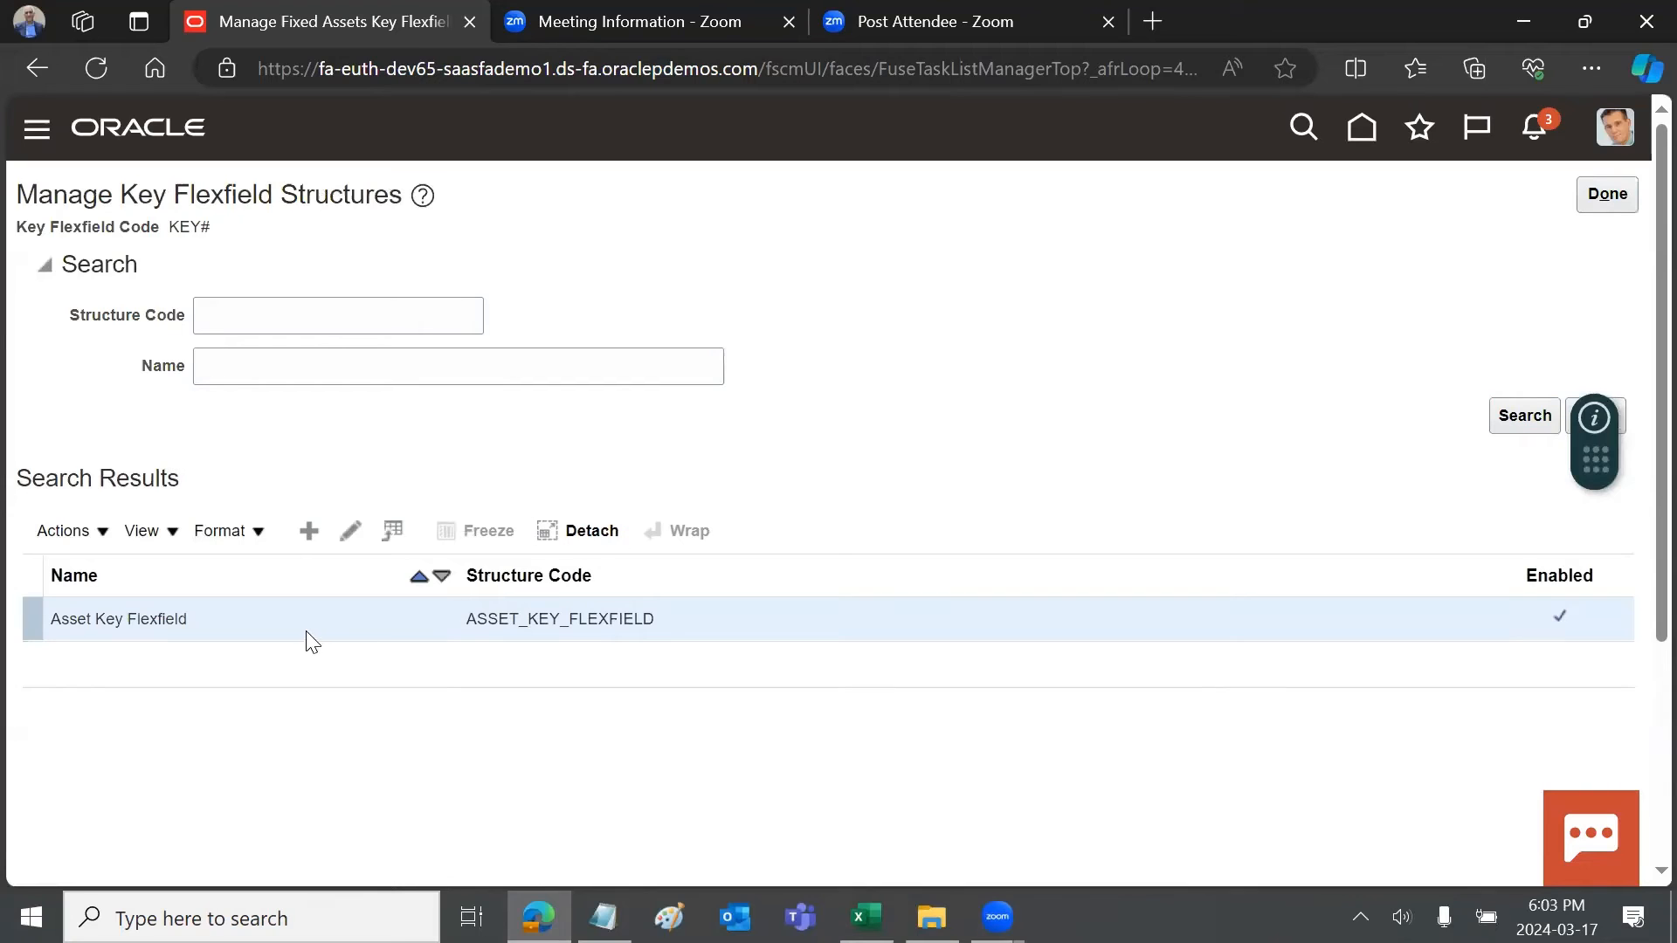
{"action": "left_click", "coordinate": [350, 531]}
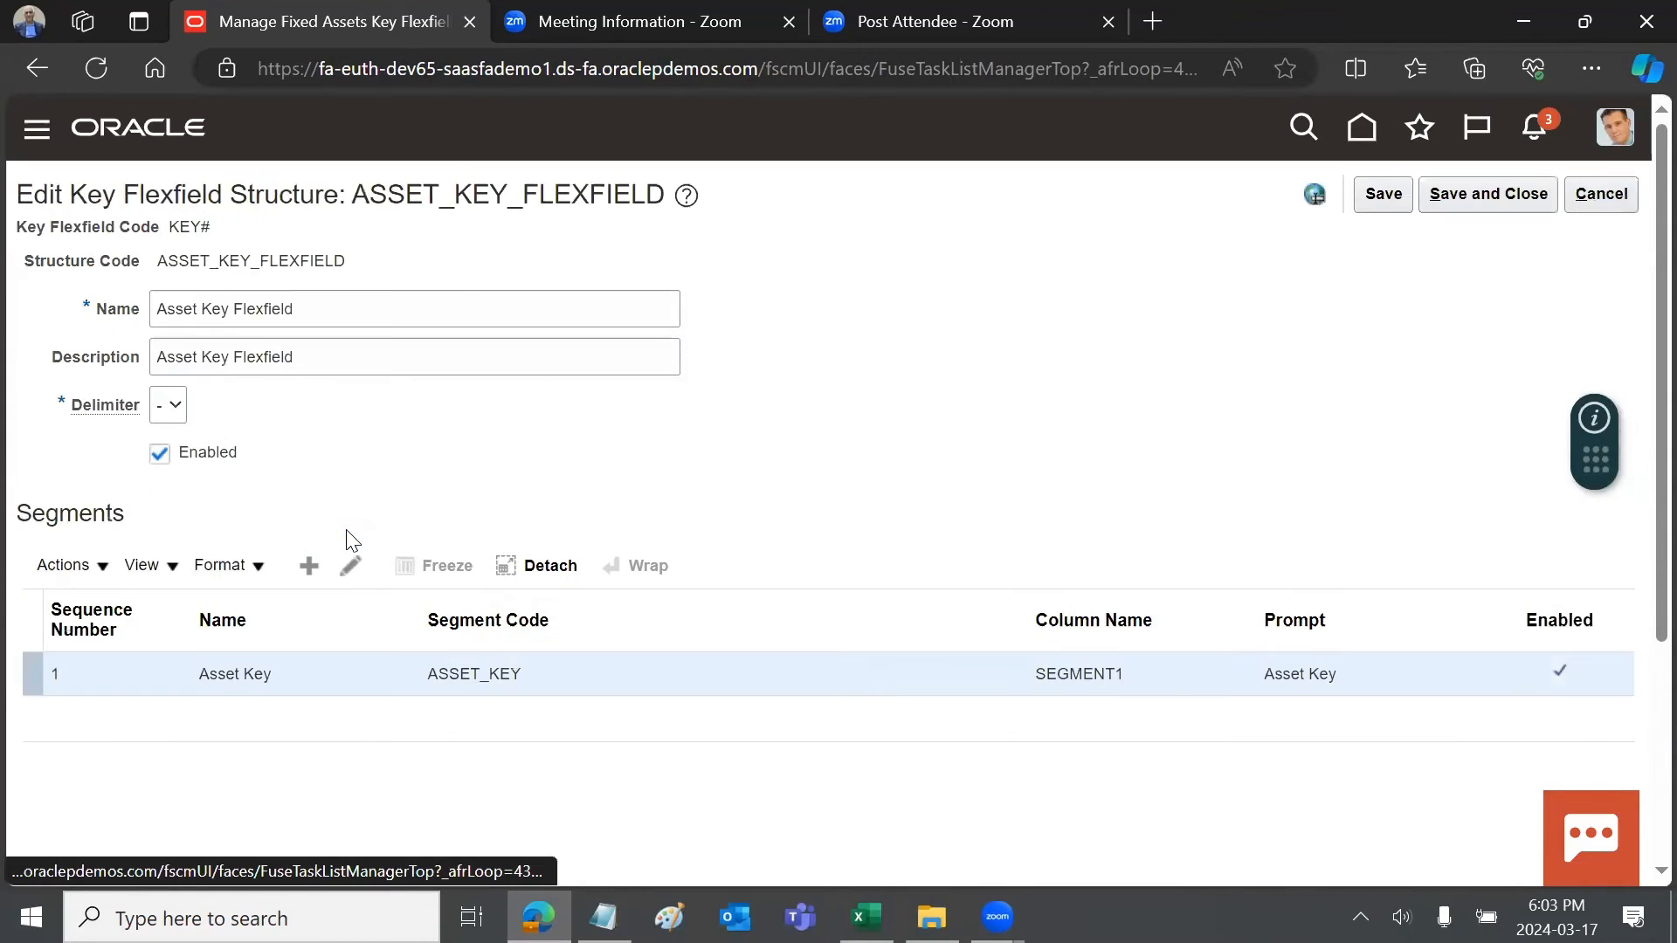
{"action": "left_click", "coordinate": [351, 567]}
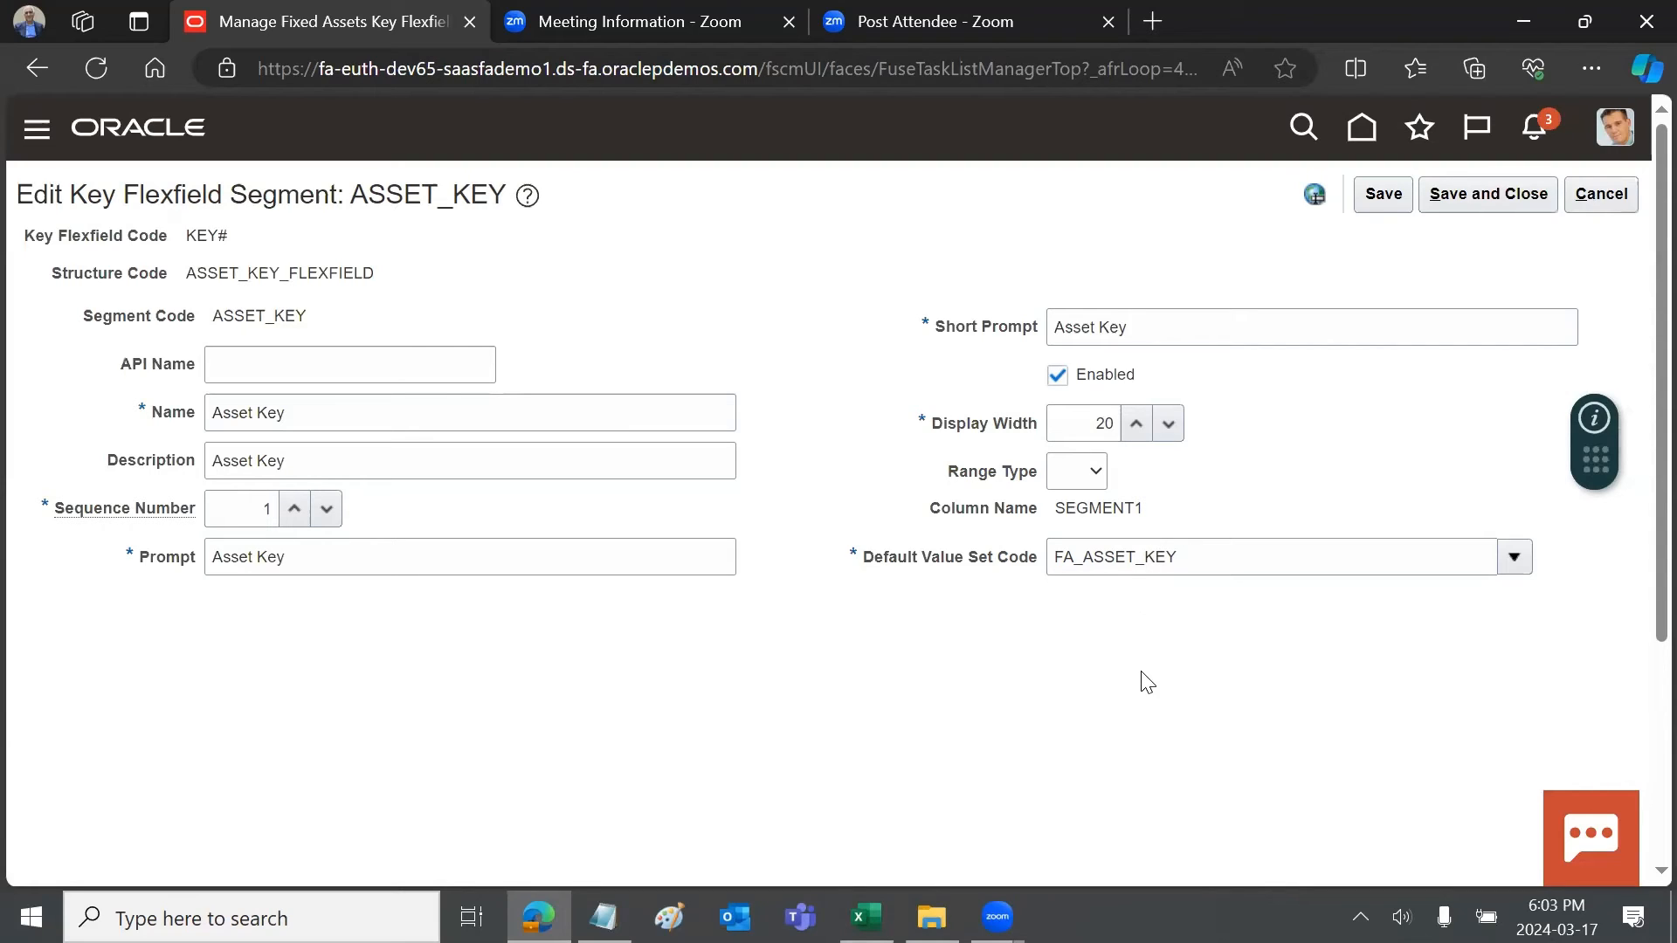
{"action": "left_click", "coordinate": [1621, 197]}
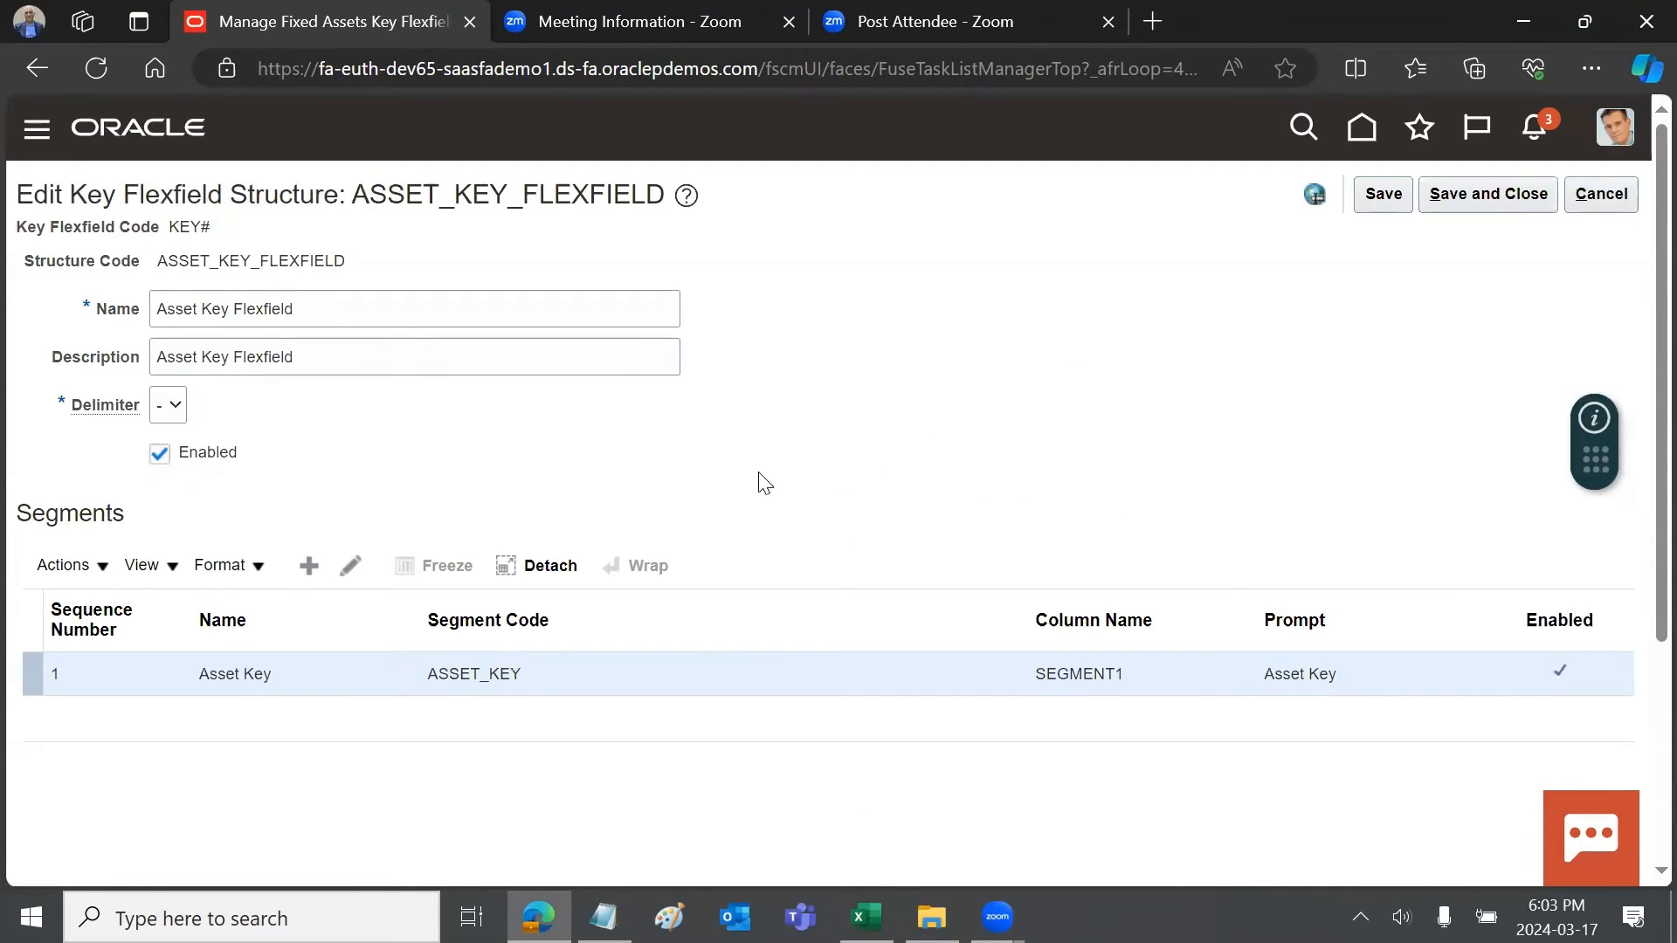
{"action": "left_click", "coordinate": [1611, 189]}
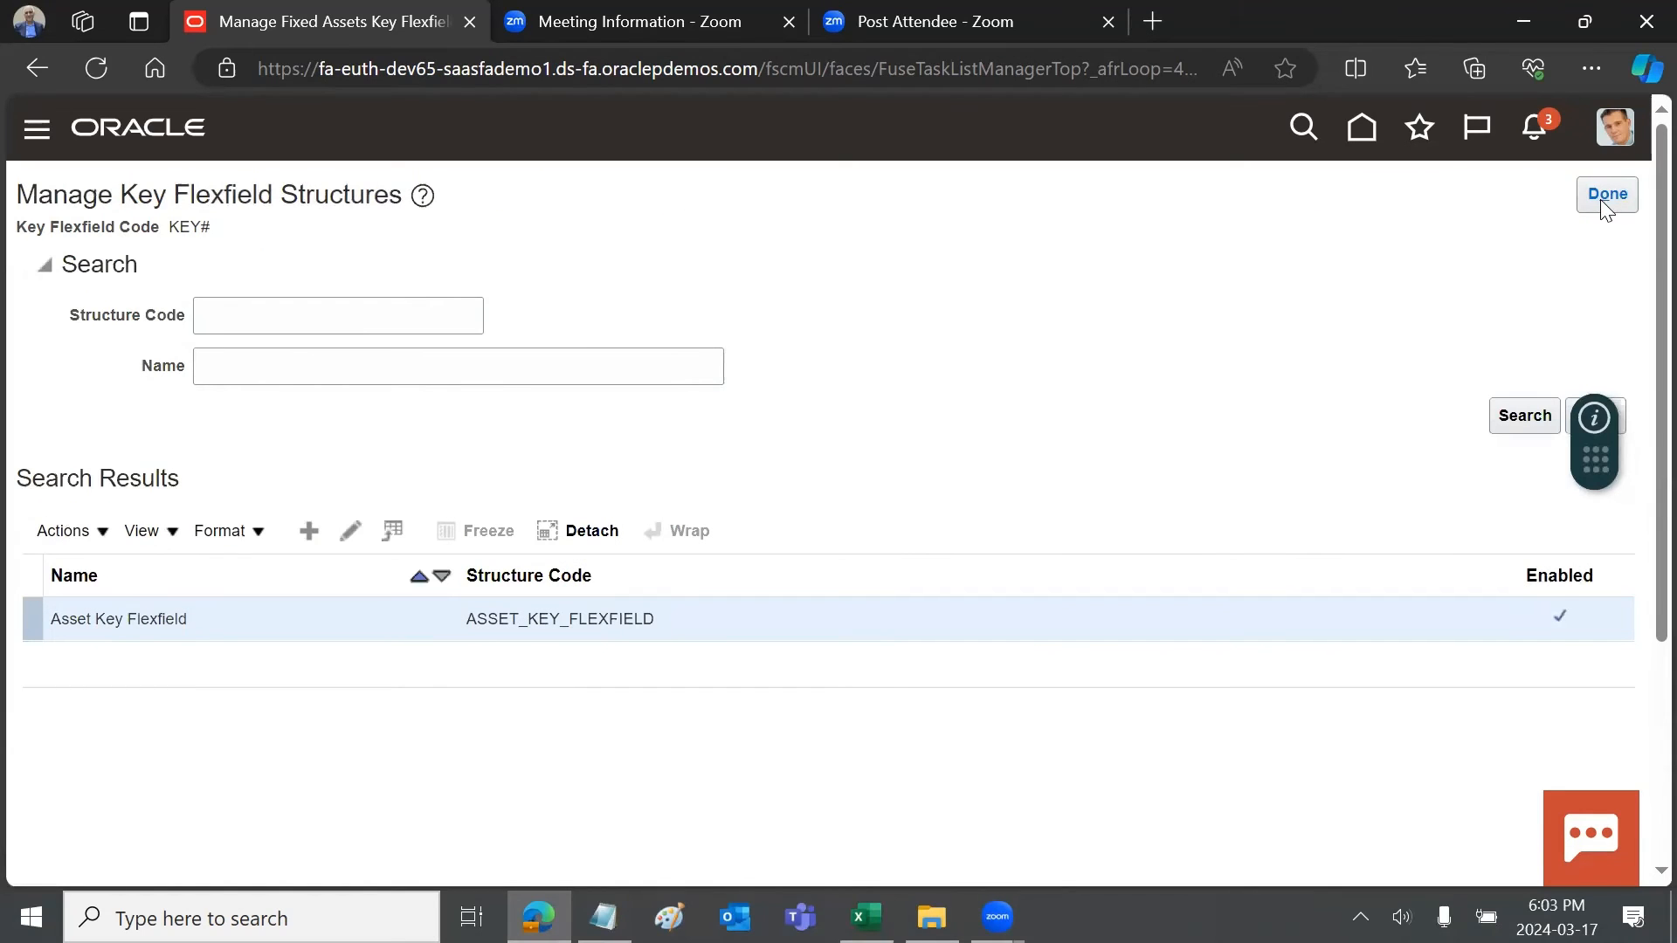
{"action": "left_click", "coordinate": [1606, 193]}
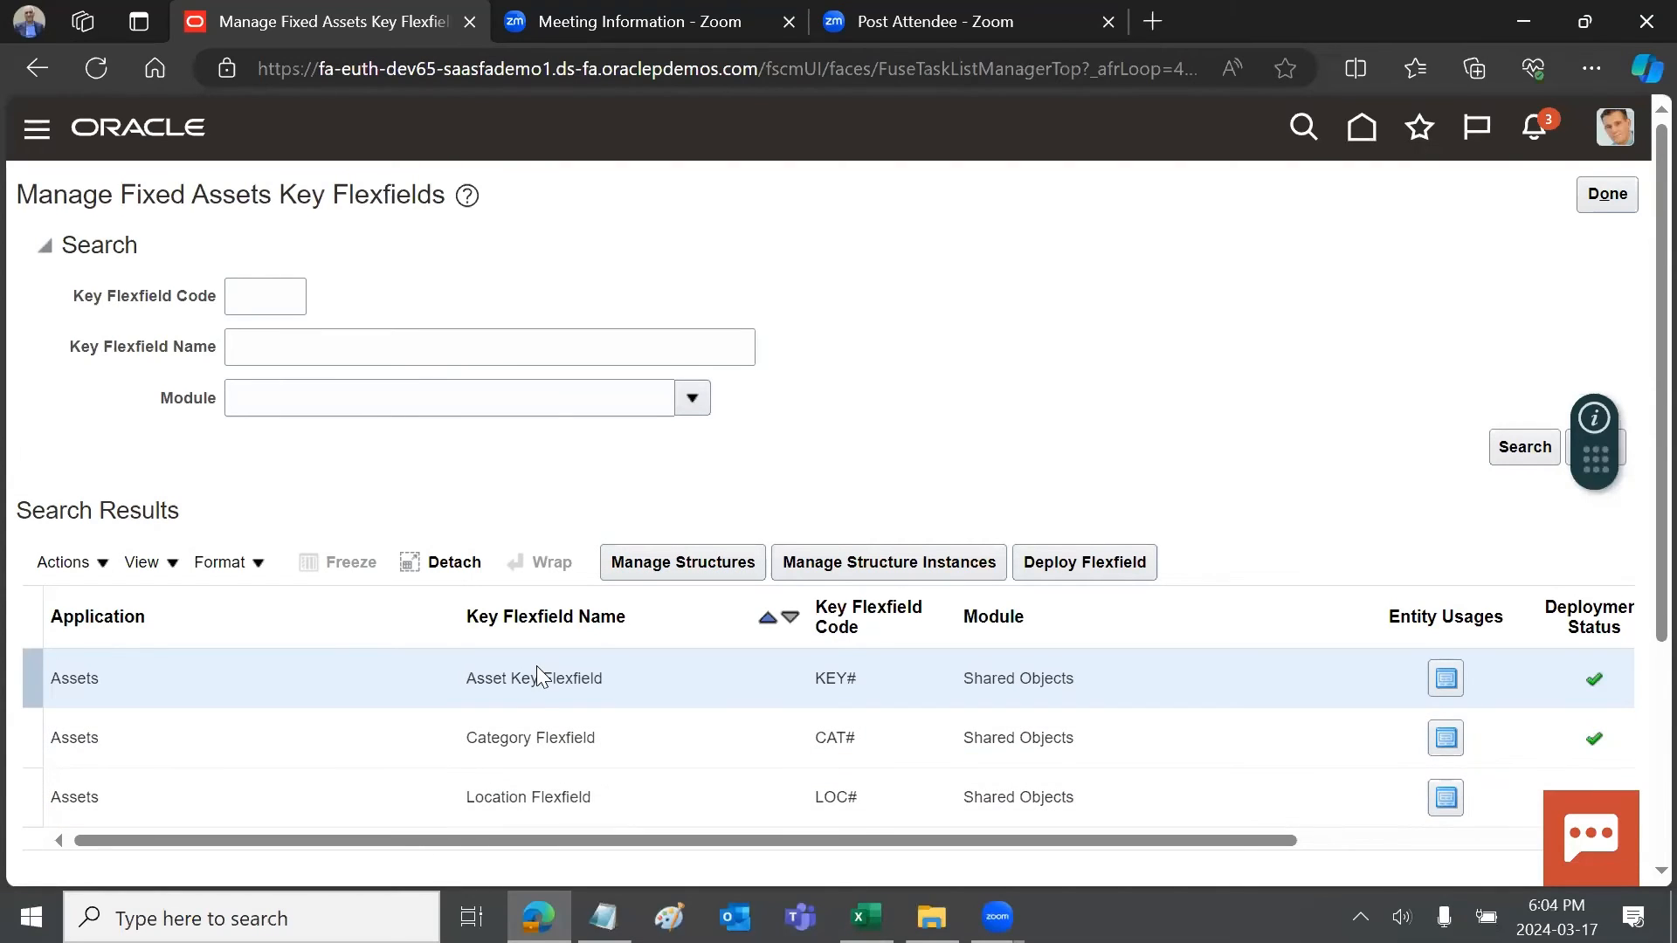
Step: Find the Category Flexfield's structure and open its Major Category segment to examine the details
{"action": "left_click", "coordinate": [528, 743]}
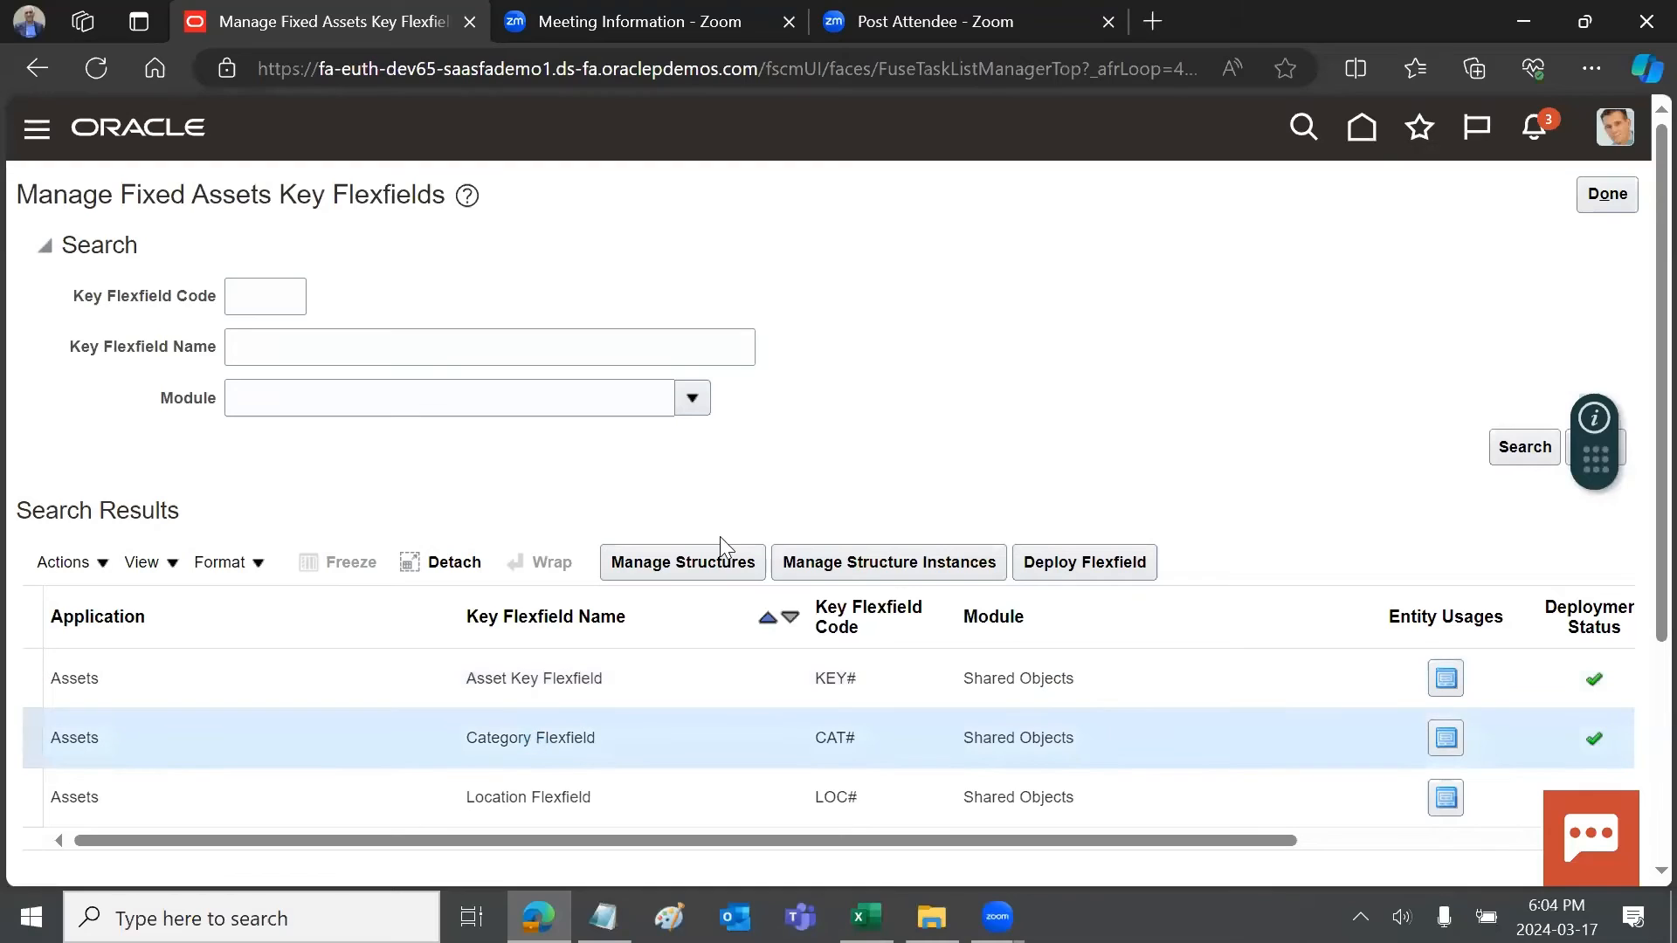
{"action": "left_click", "coordinate": [682, 566]}
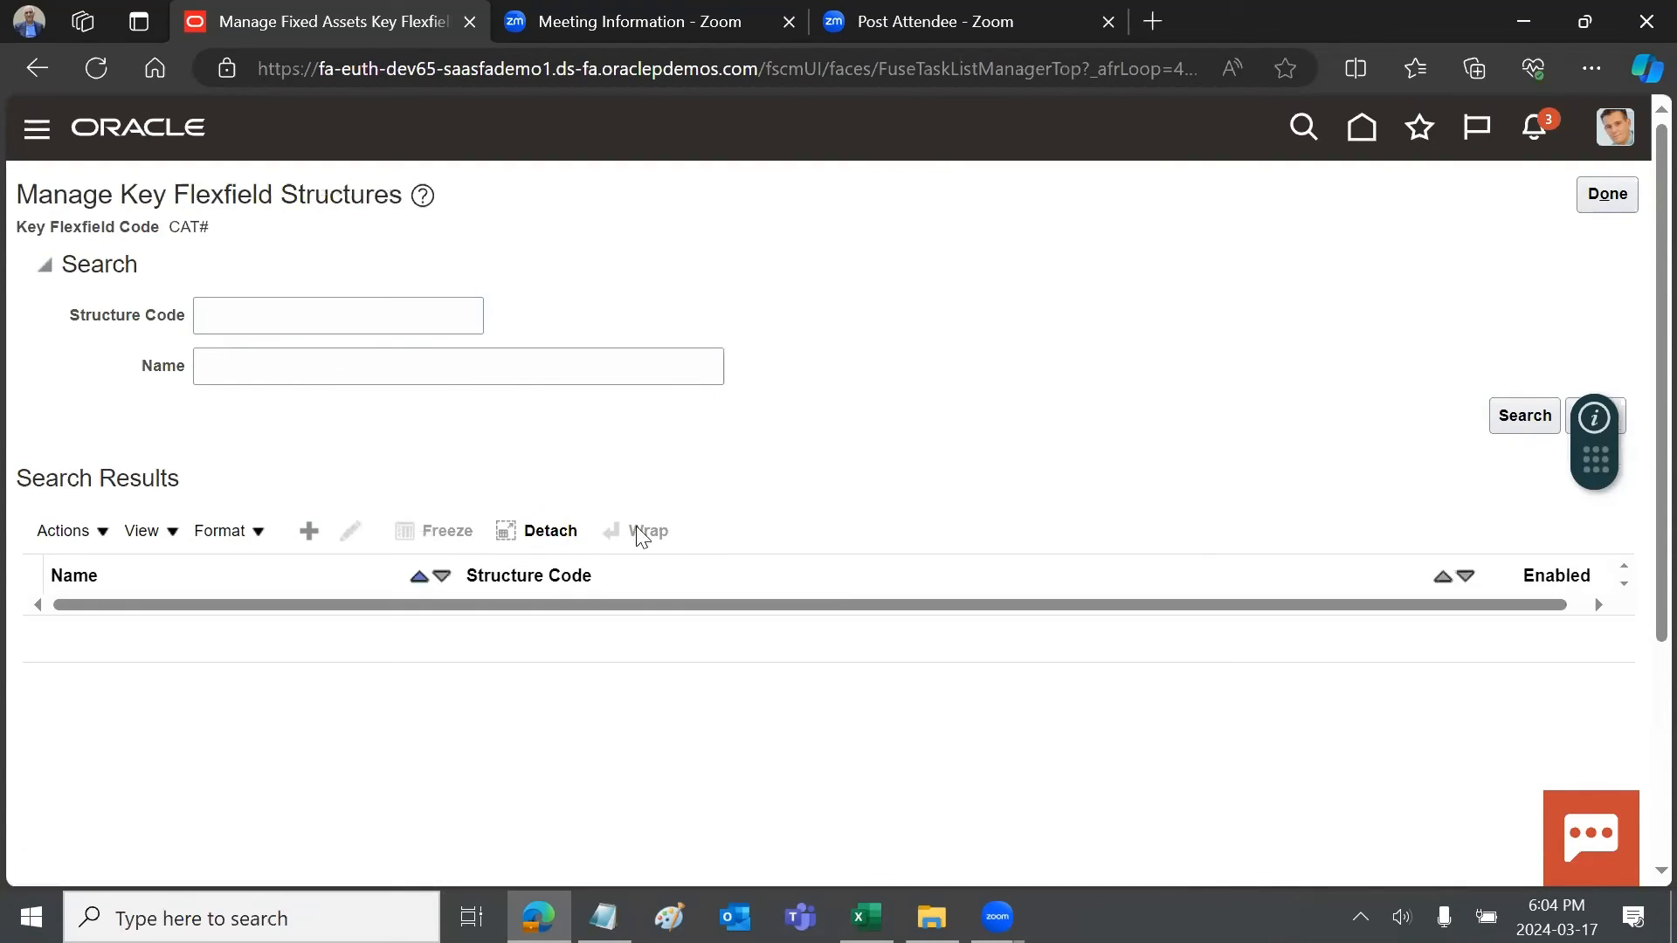
{"action": "left_click", "coordinate": [1520, 419]}
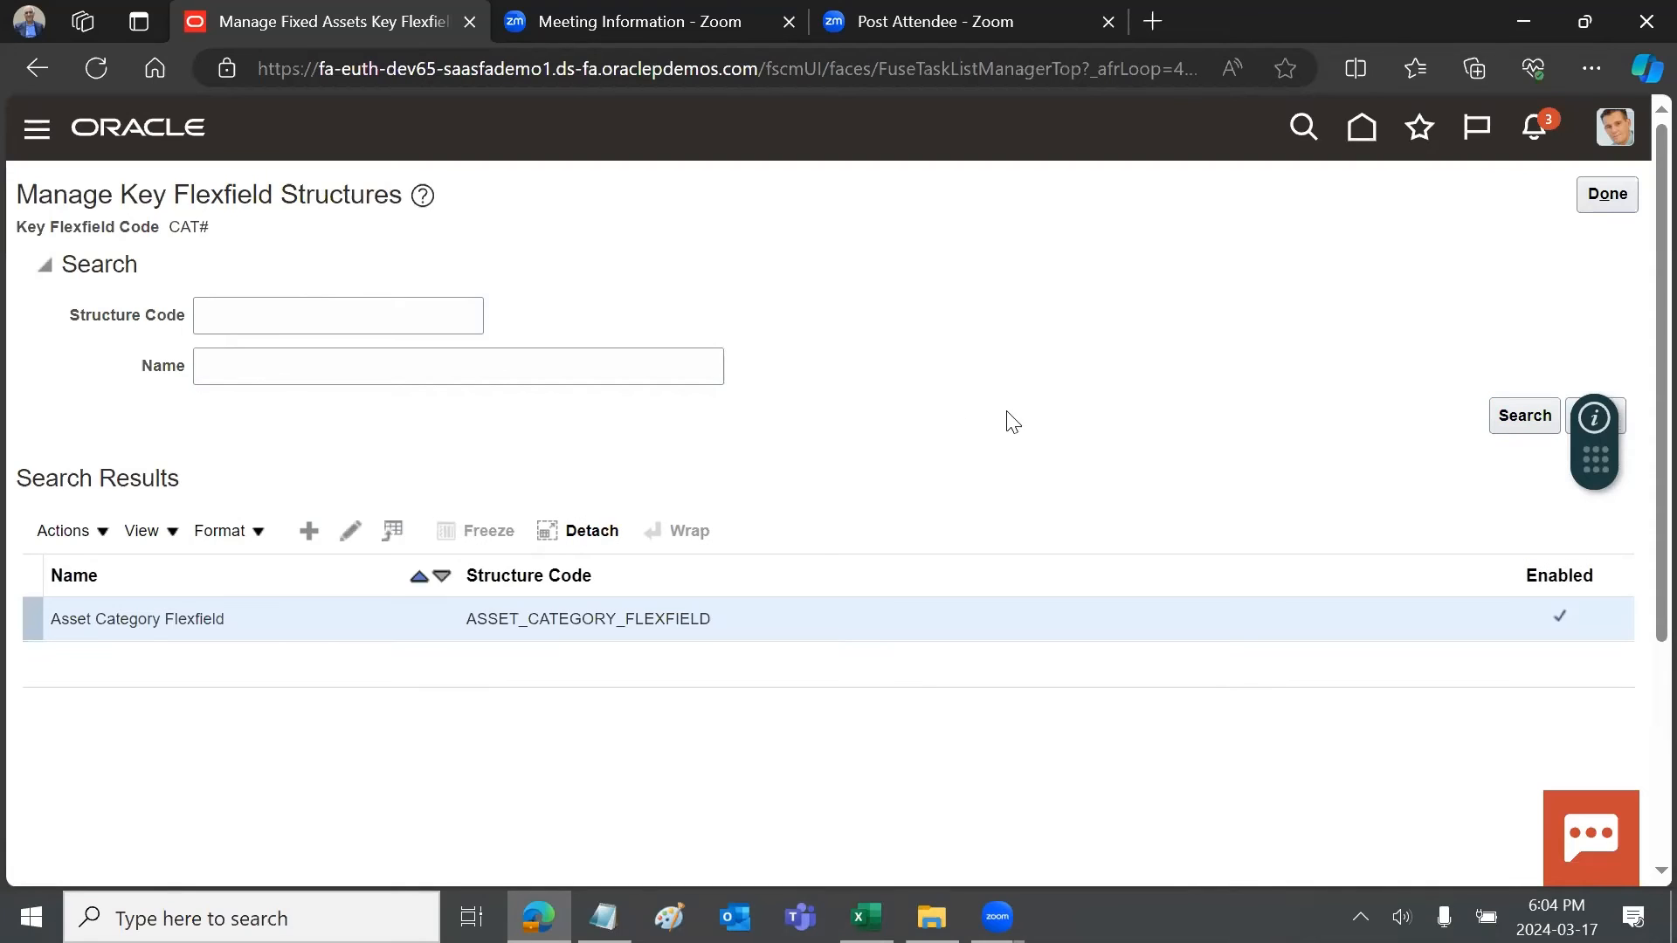
{"action": "left_click", "coordinate": [351, 531]}
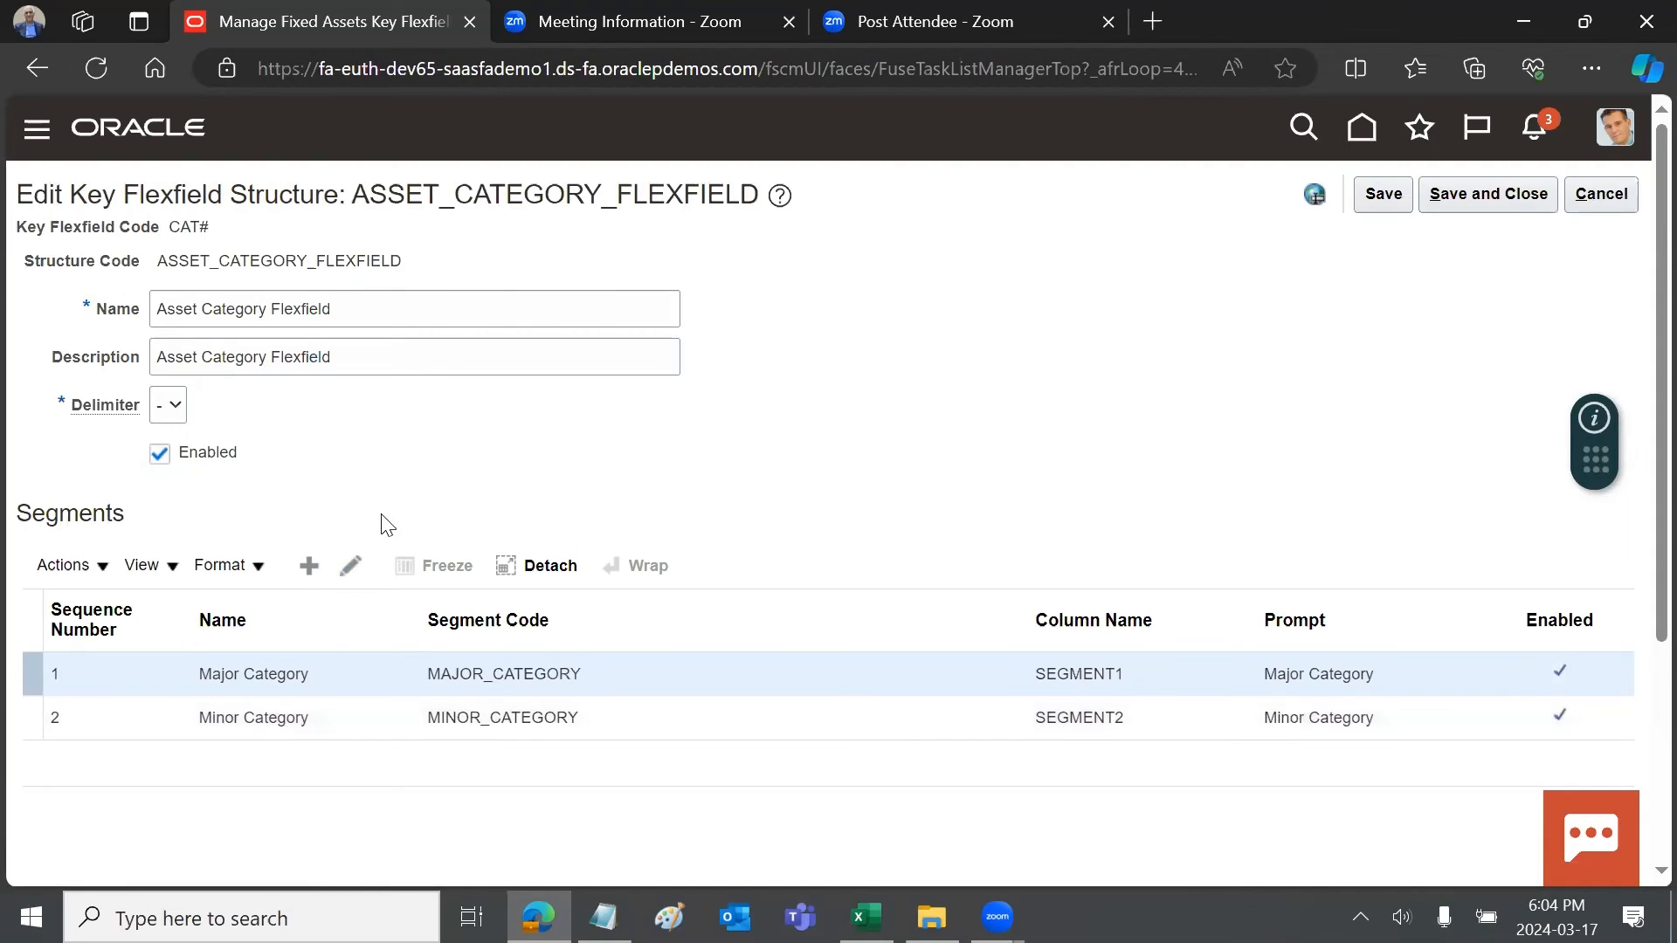
{"action": "left_click", "coordinate": [350, 566]}
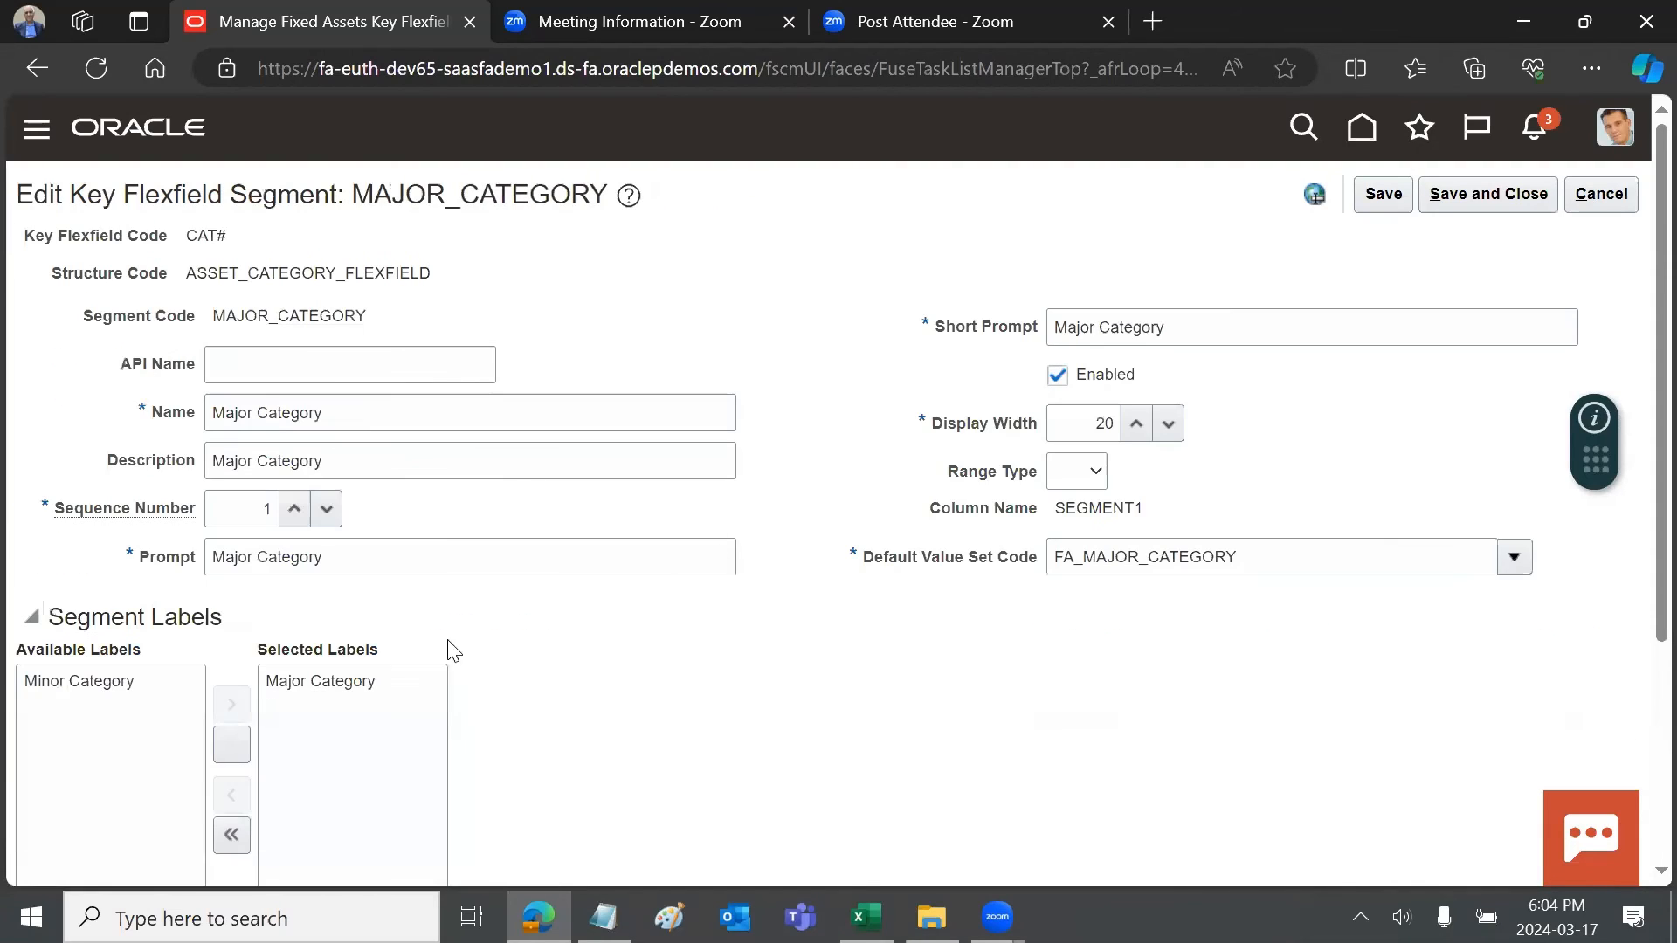